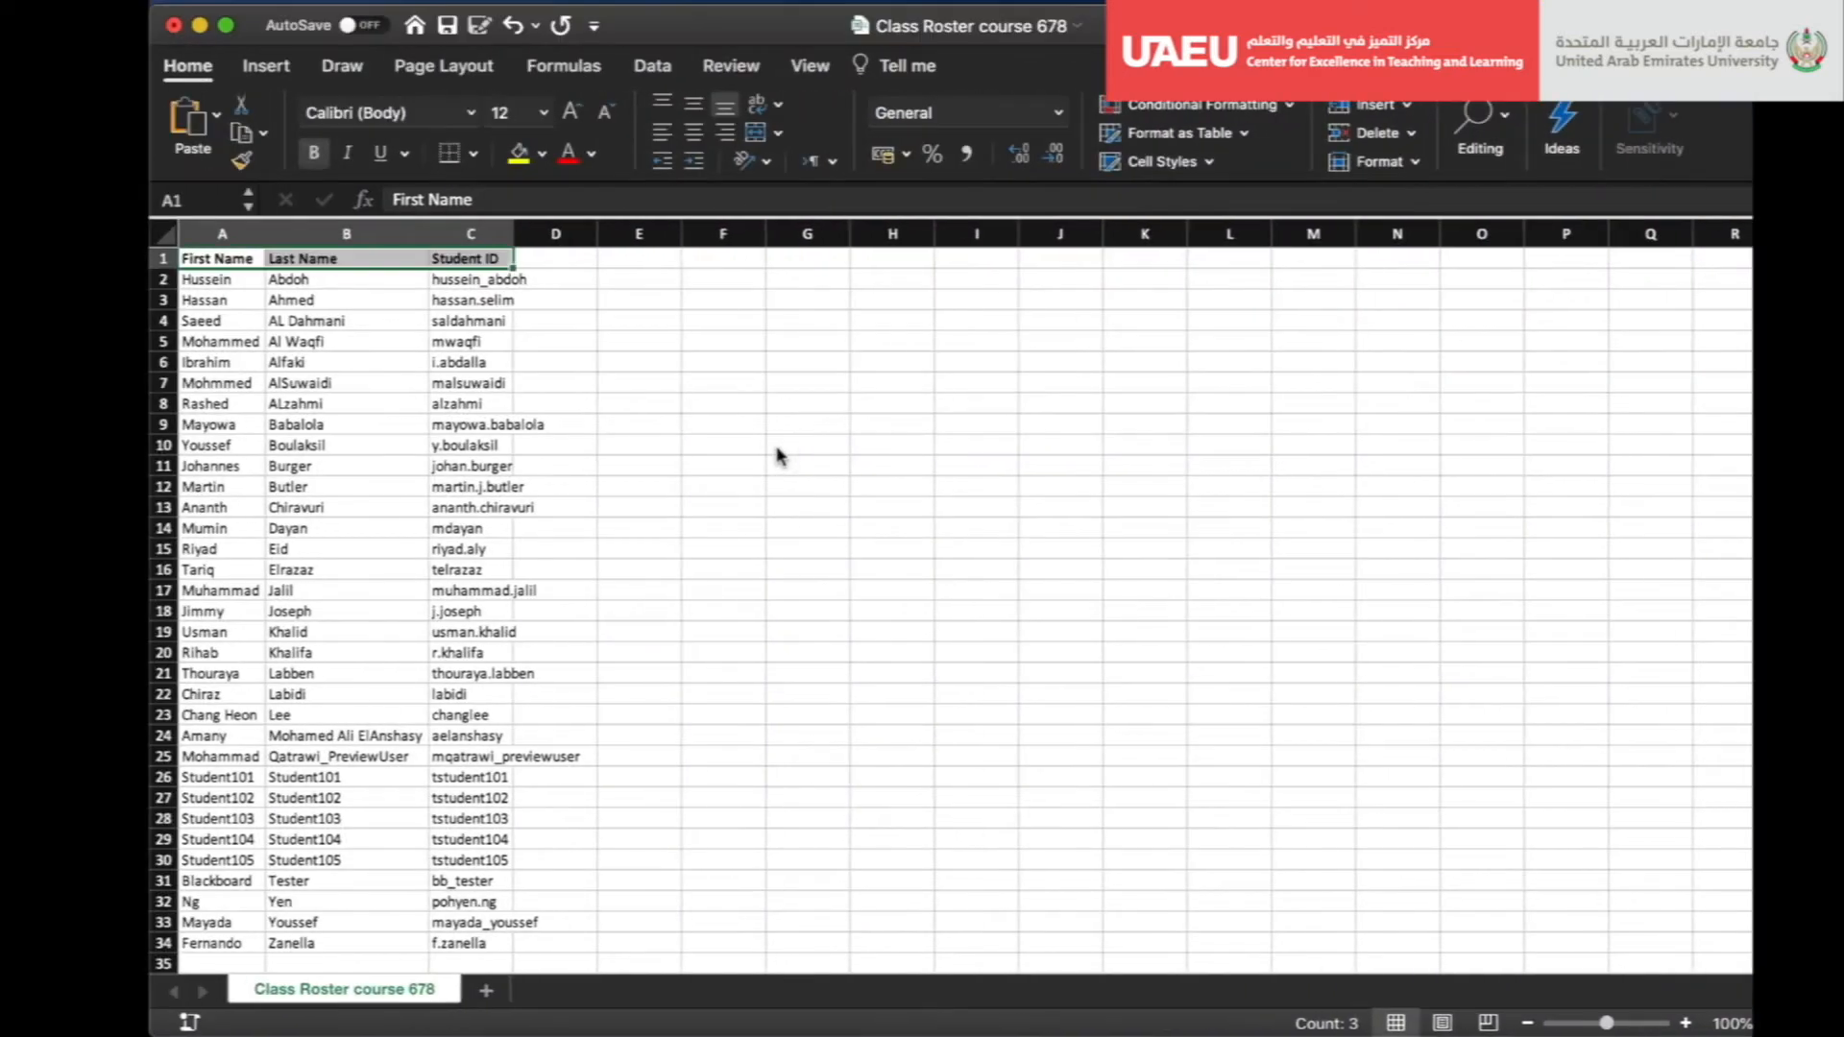
# - Widen the Student ID column in the class roster to make room for the longer IDs
pyautogui.click(252, 231)
pyautogui.click(352, 231)
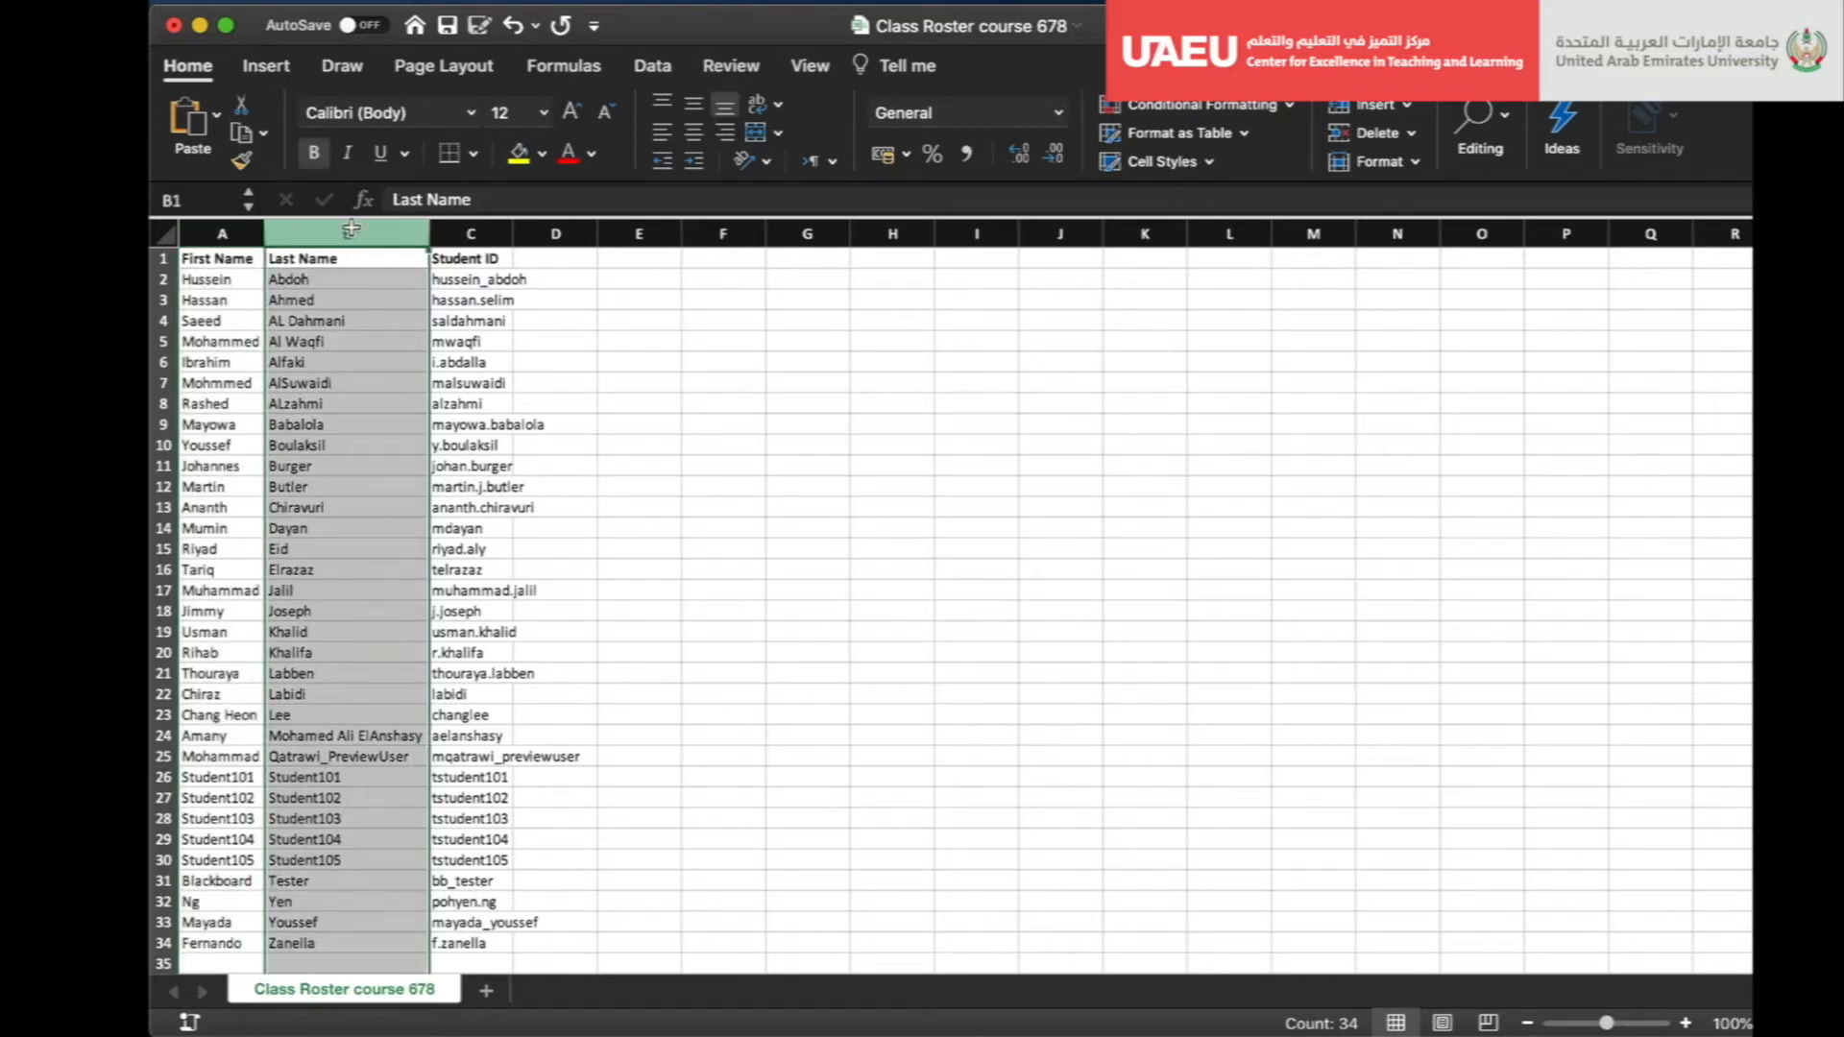
pyautogui.click(471, 232)
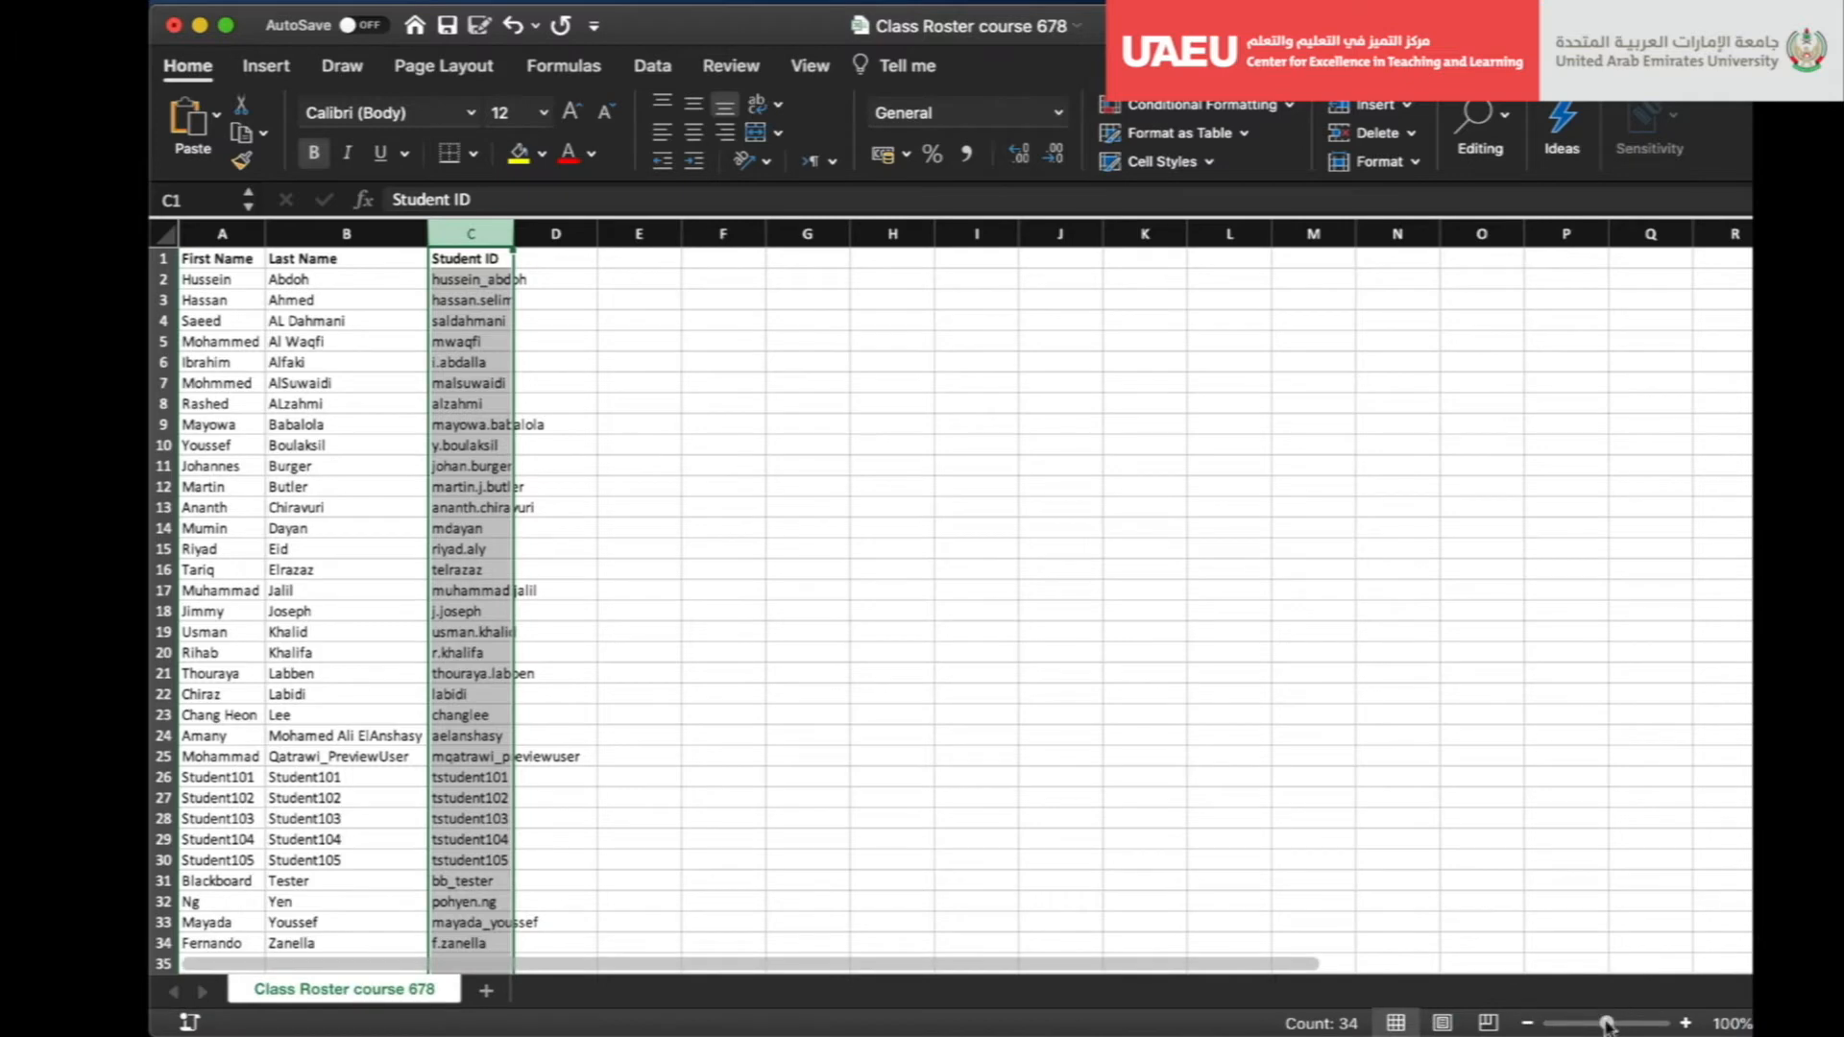
pyautogui.moveTo(1607, 1024); pyautogui.dragTo(1615, 1024)
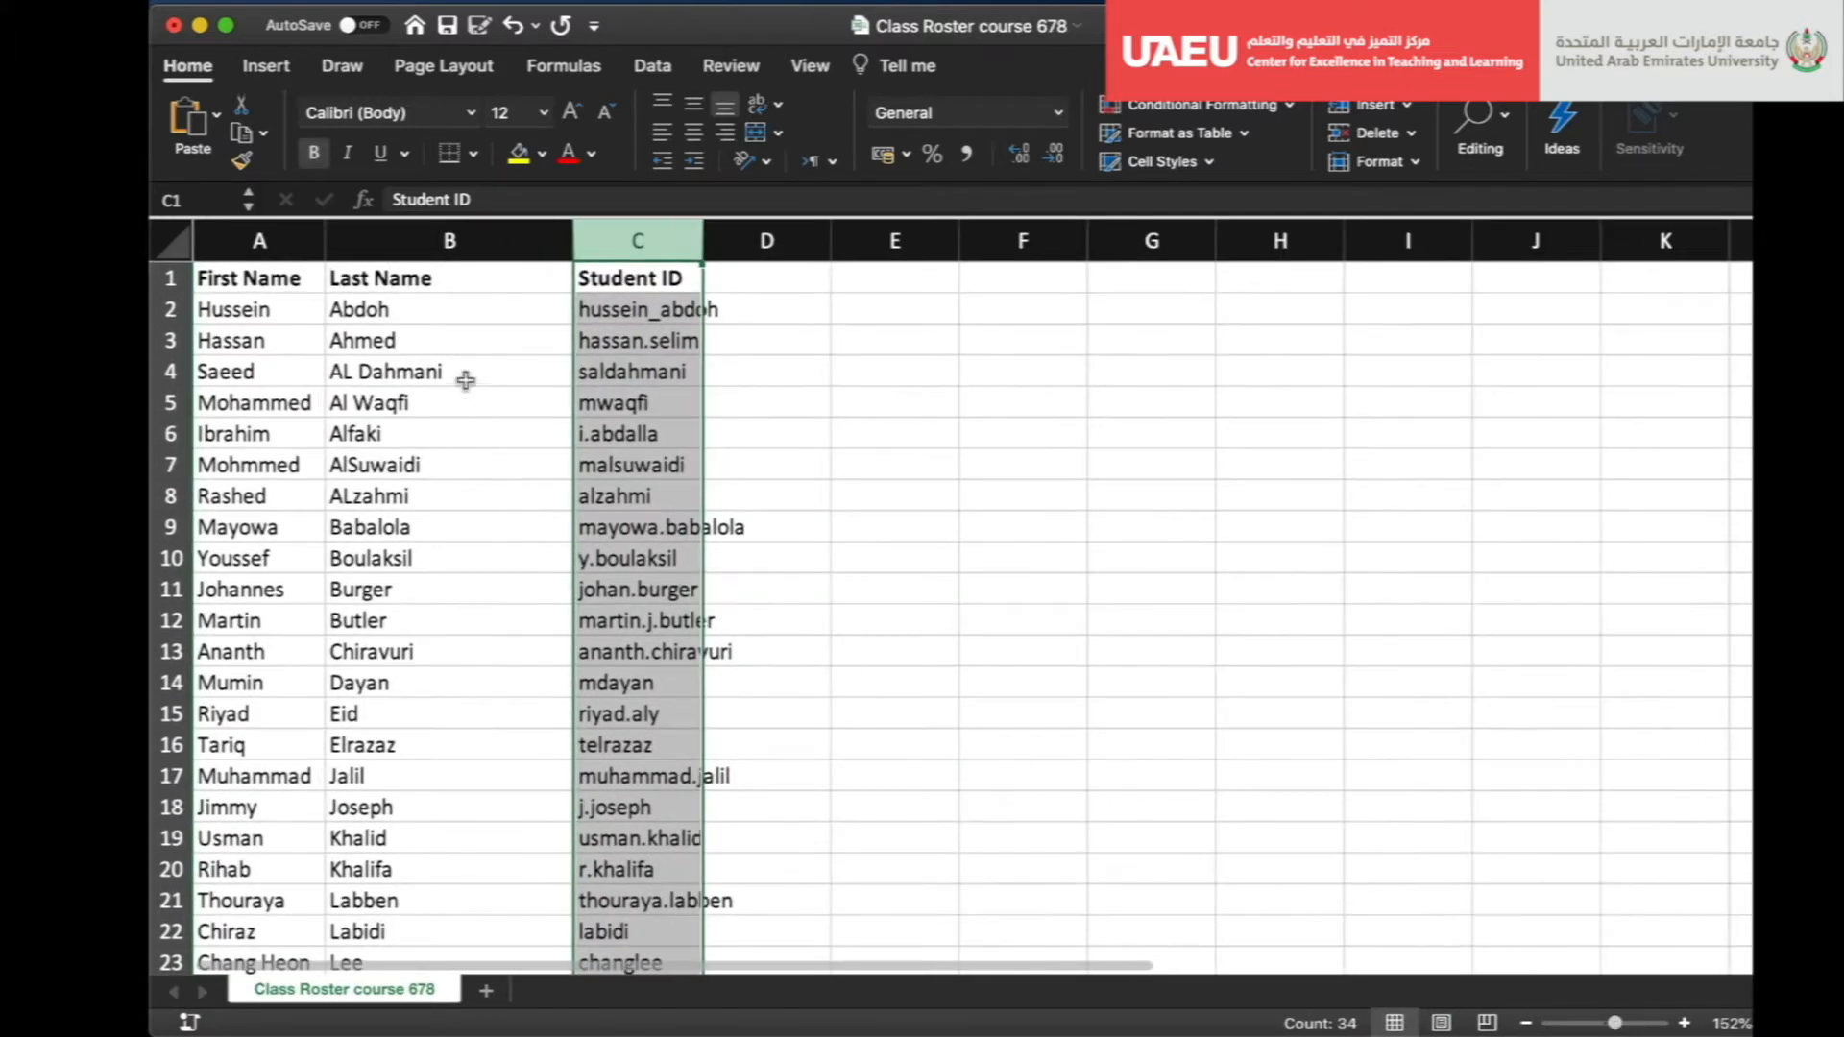
pyautogui.click(281, 281)
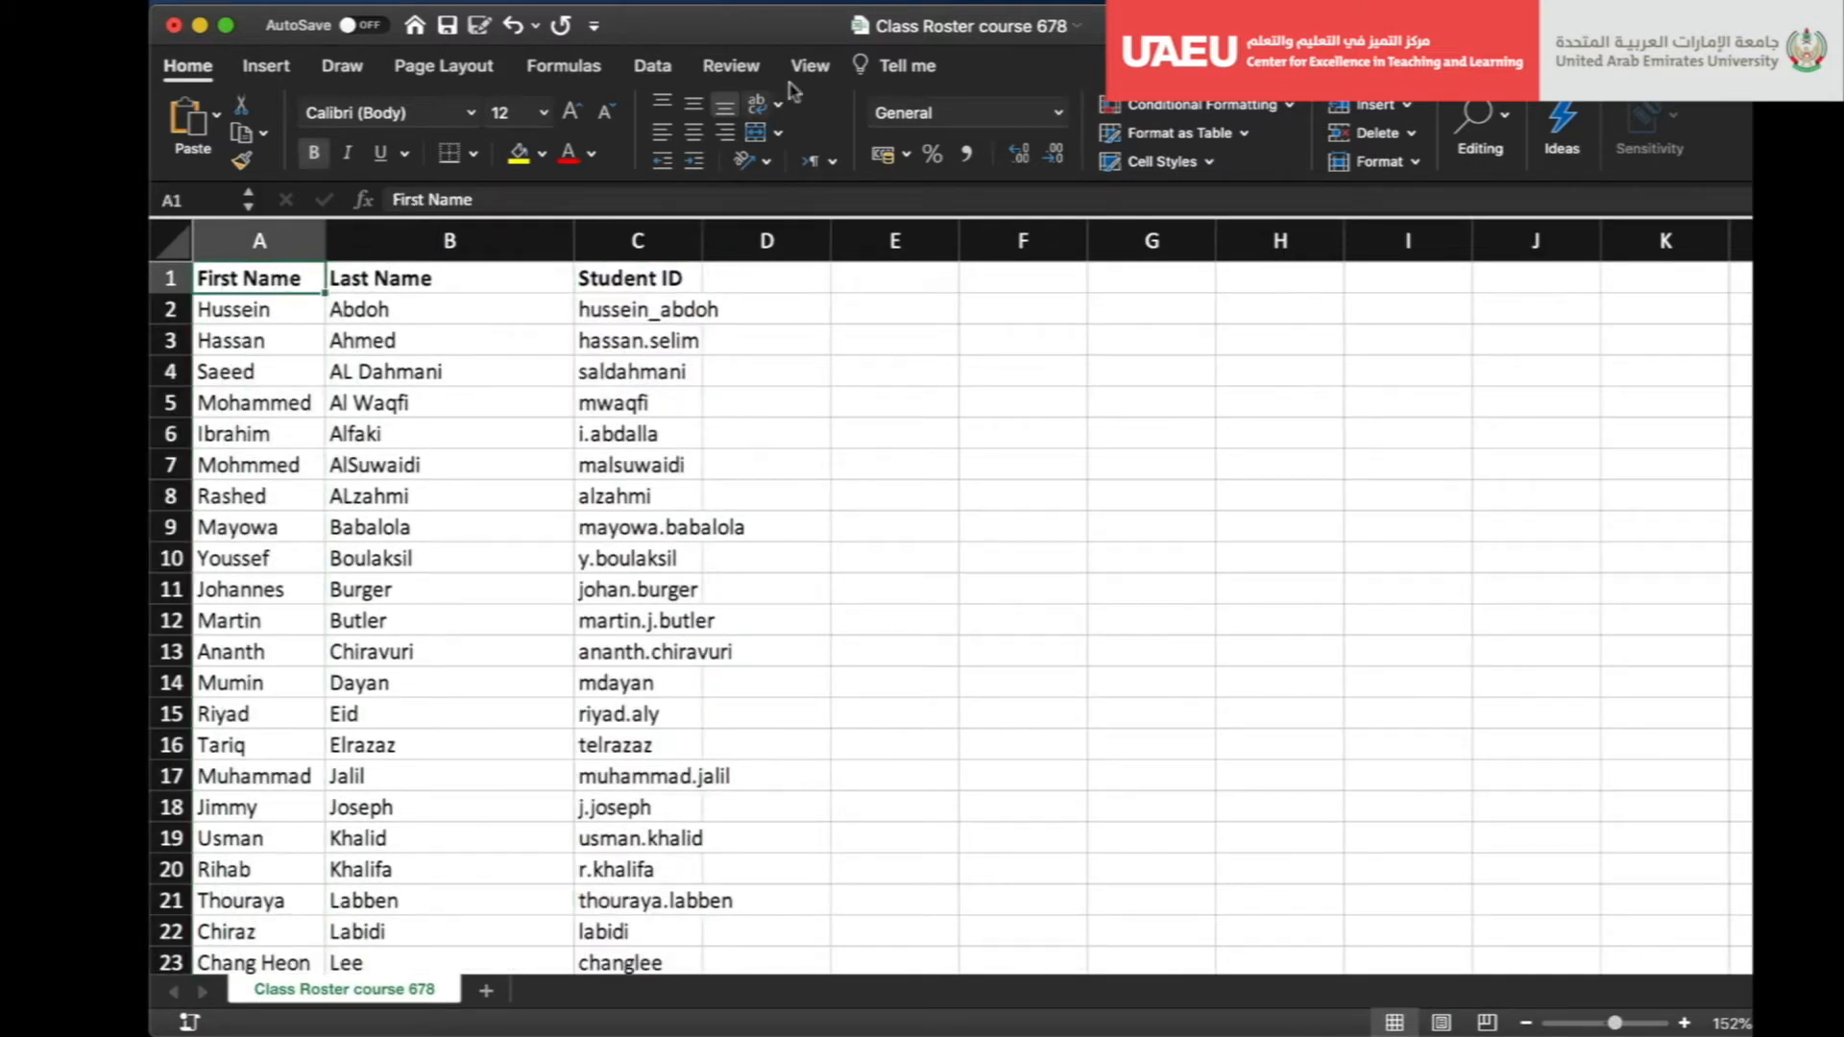
pyautogui.moveTo(307, 241); pyautogui.dragTo(370, 243)
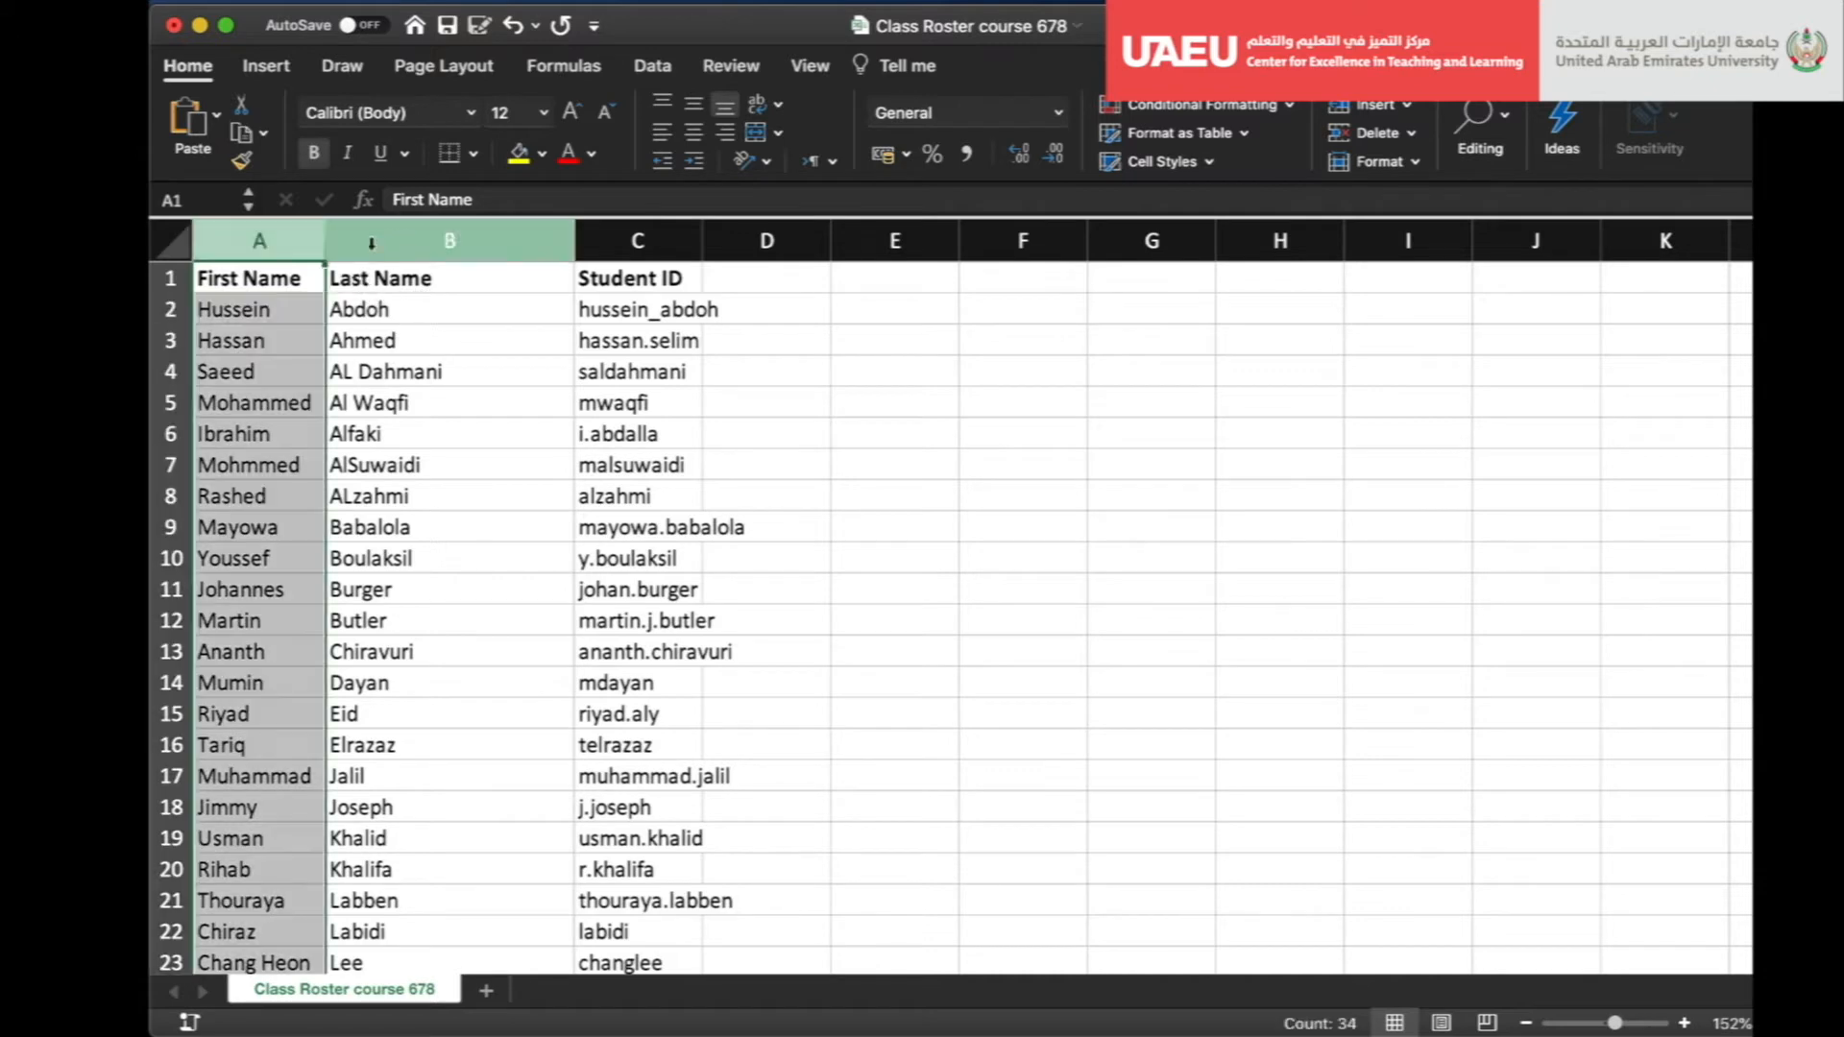
pyautogui.click(449, 235)
pyautogui.moveTo(663, 230); pyautogui.dragTo(740, 231)
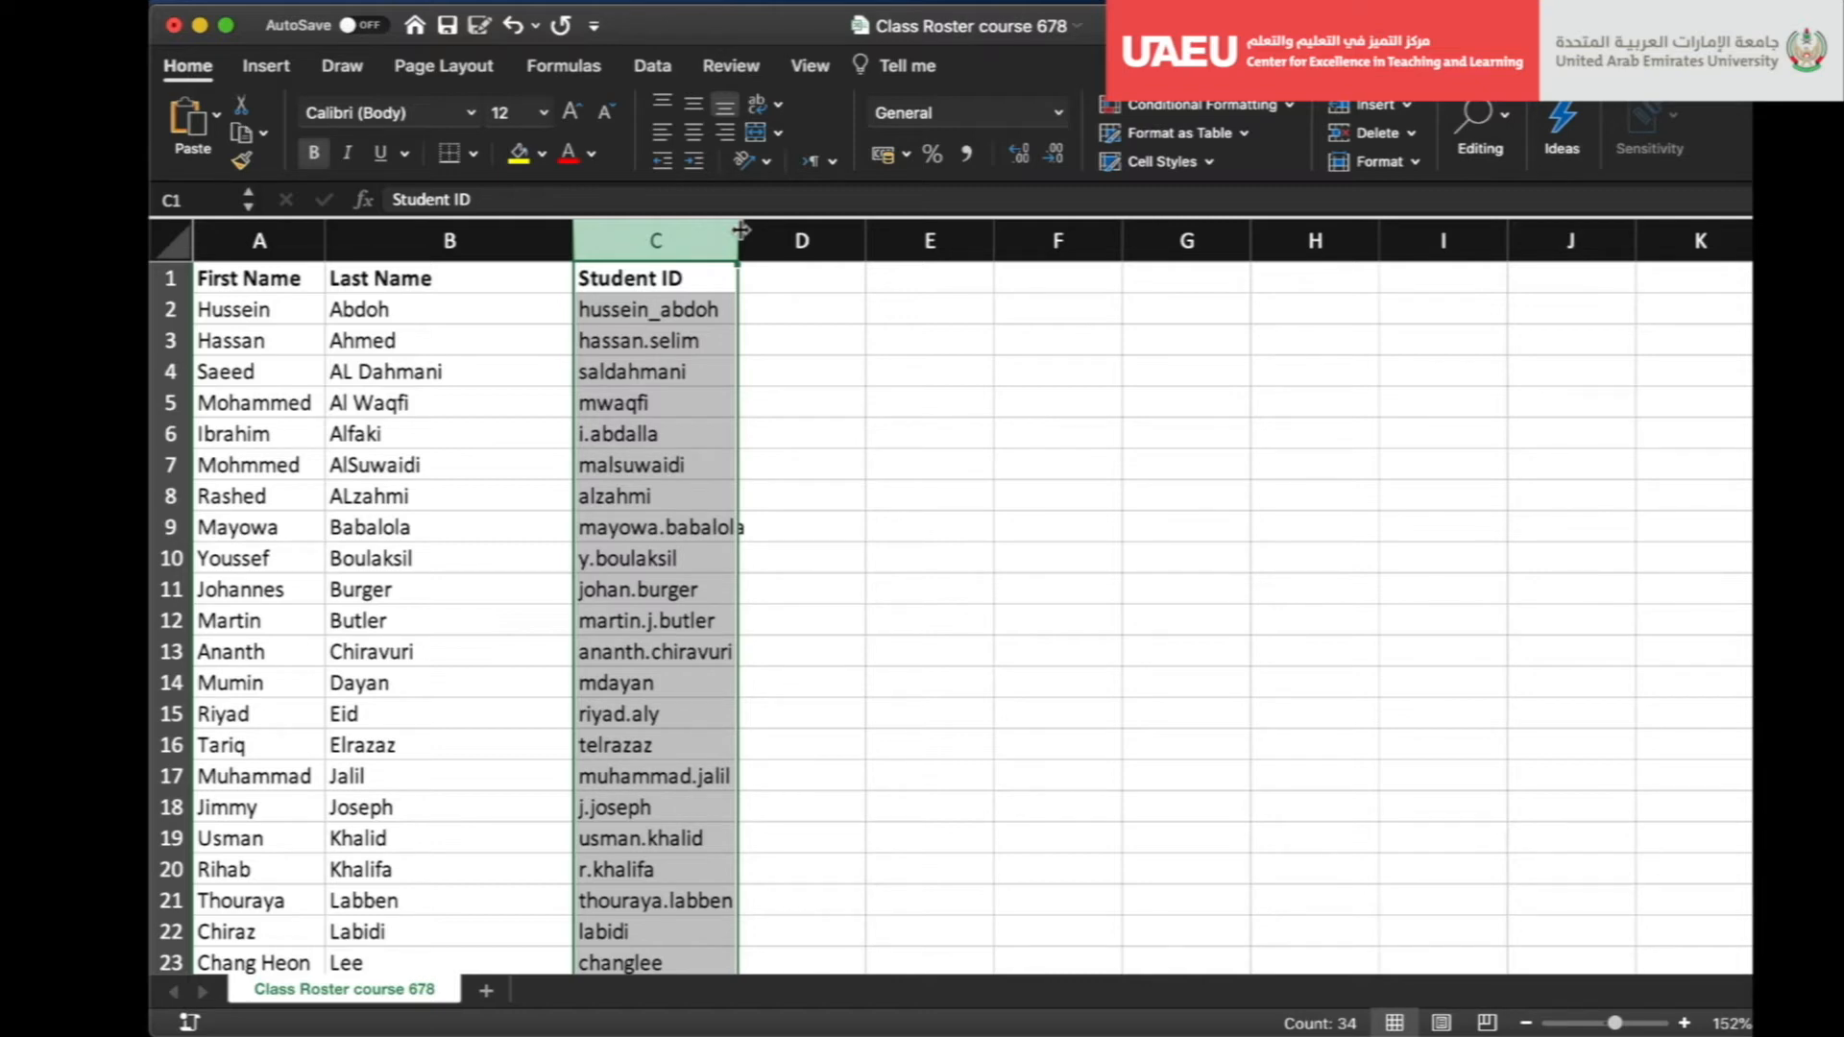
# - Switch to the Blackboard course in the browser and open Blackboard Collaborate Ultra from the course tools
pyautogui.hotkey('ctrl', 'Right')
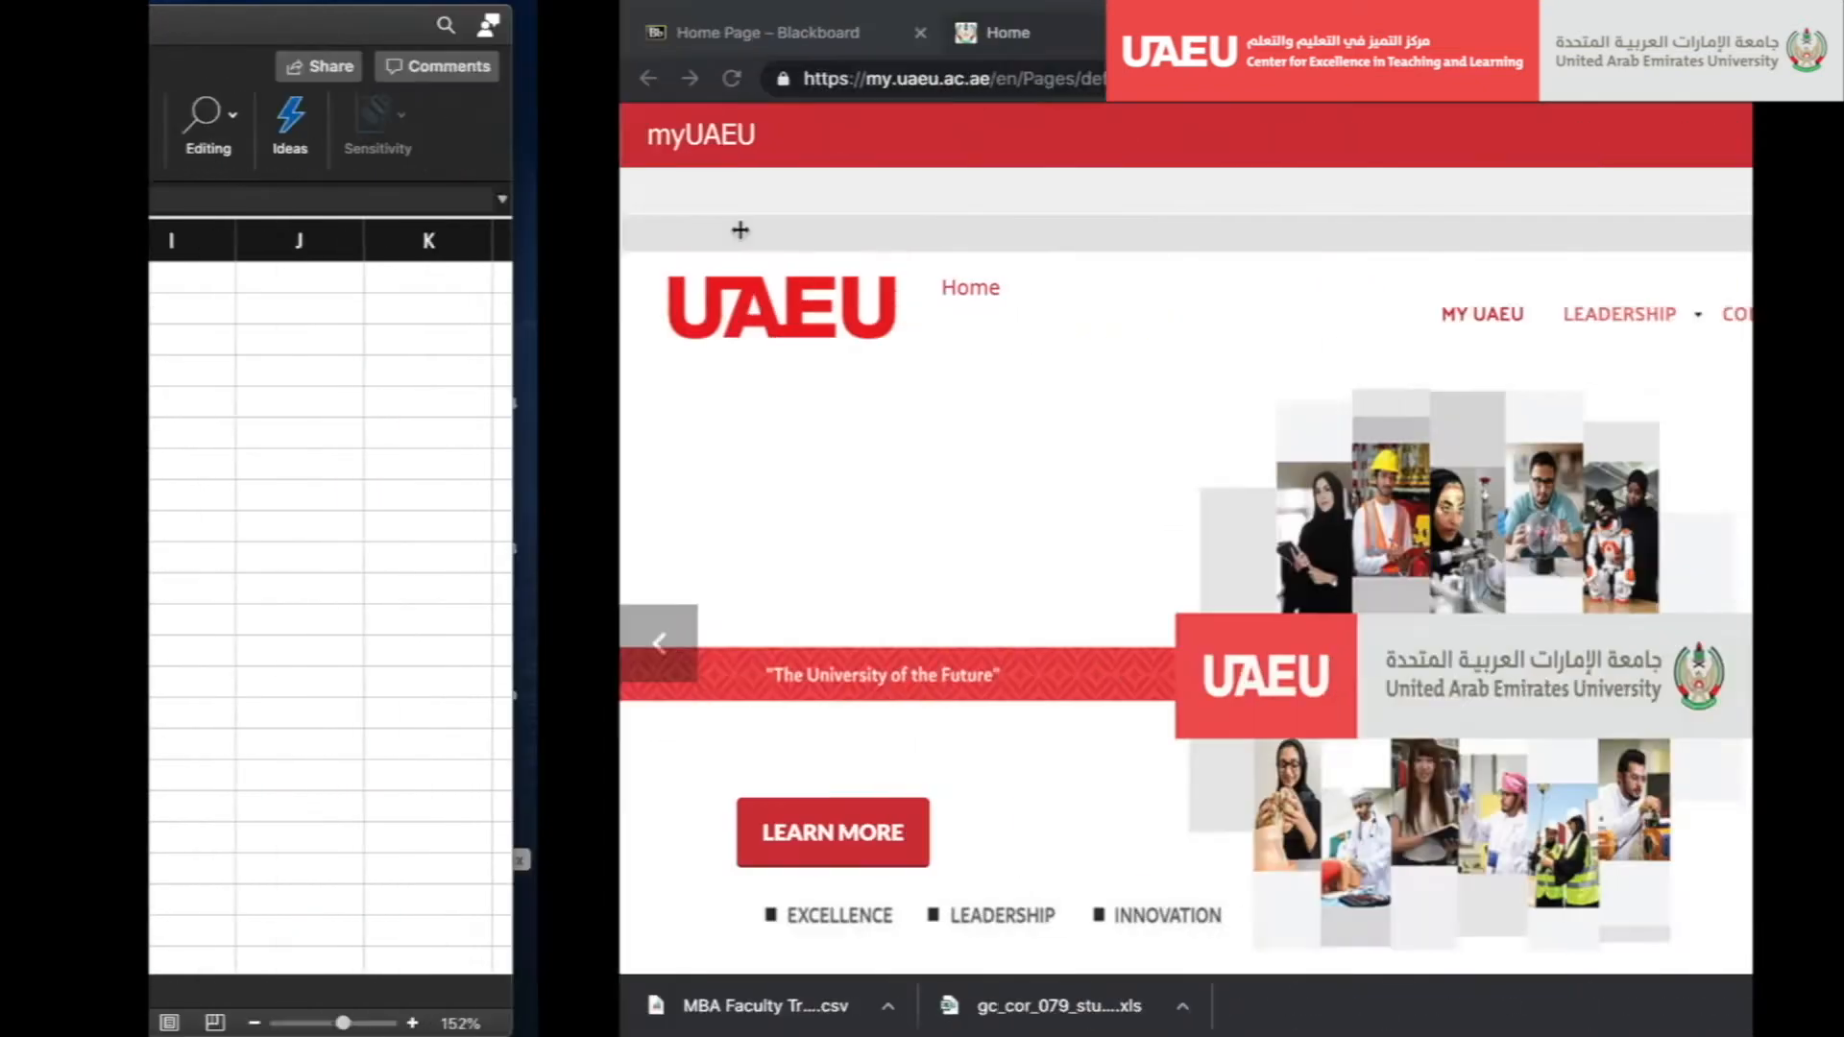
pyautogui.click(358, 43)
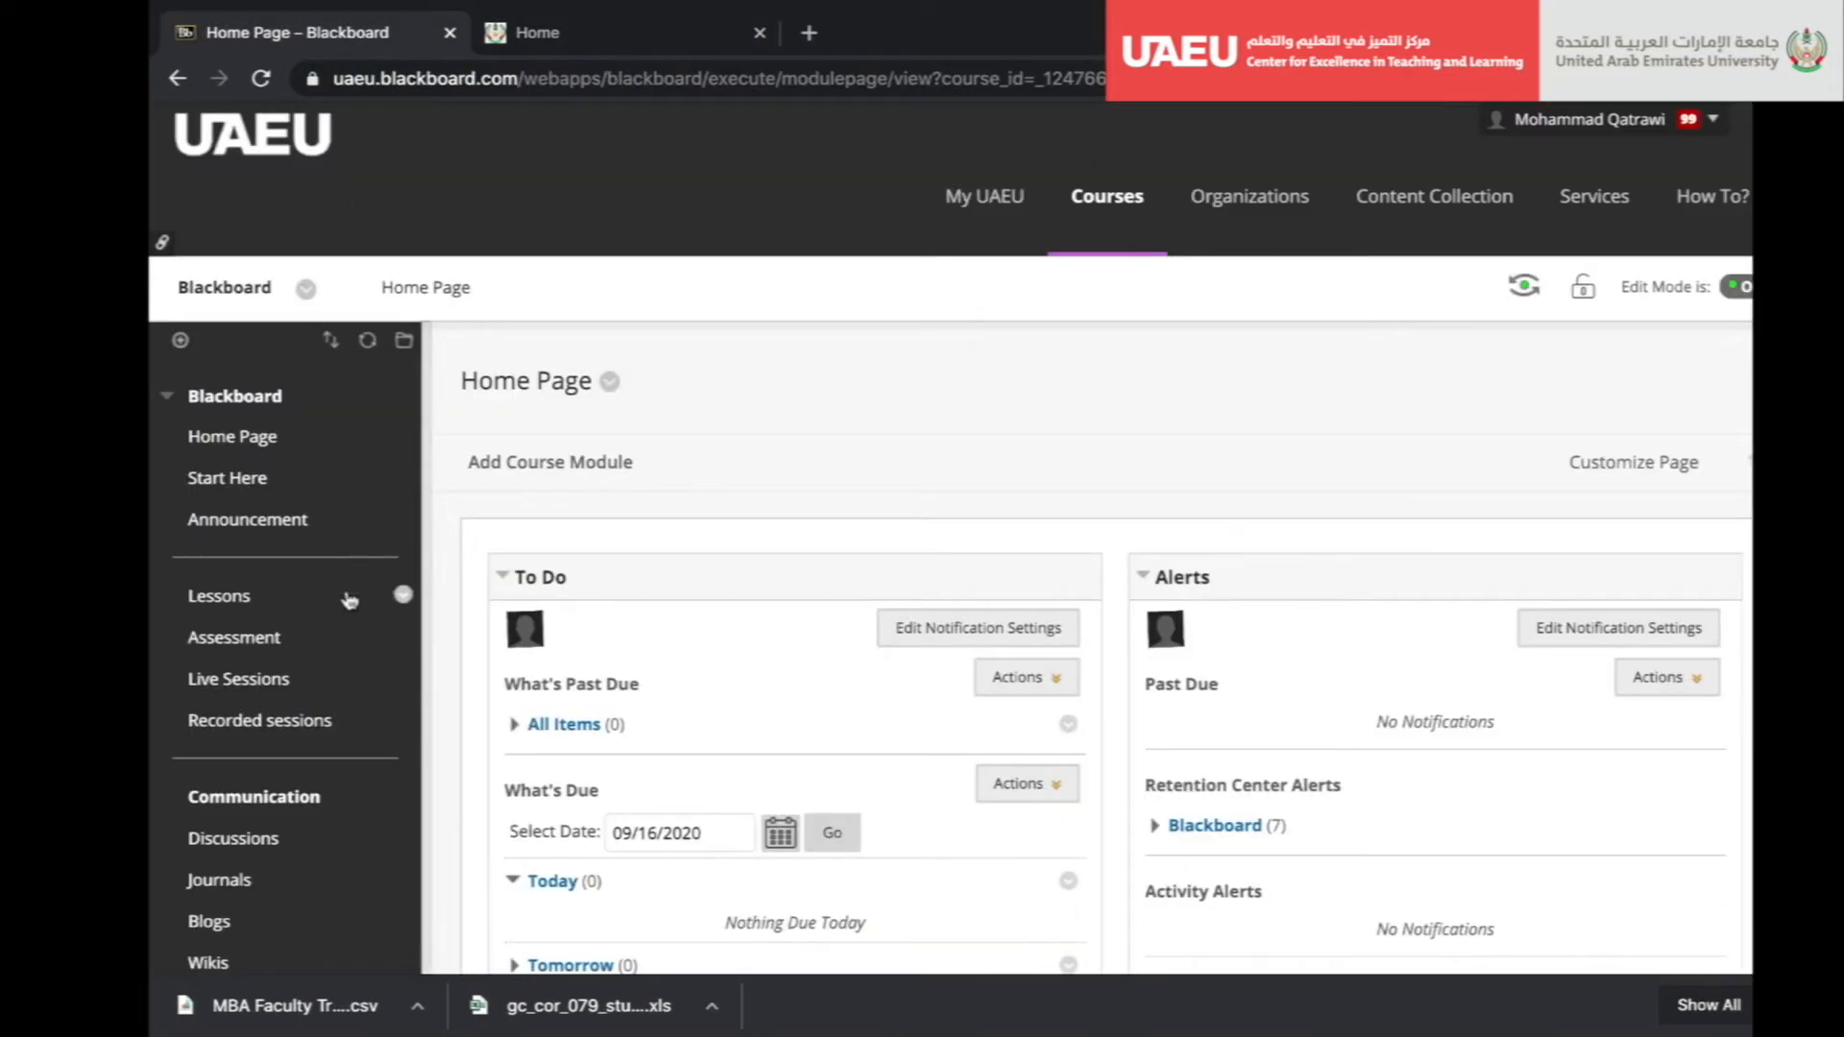
pyautogui.scroll(-6, 348, 597)
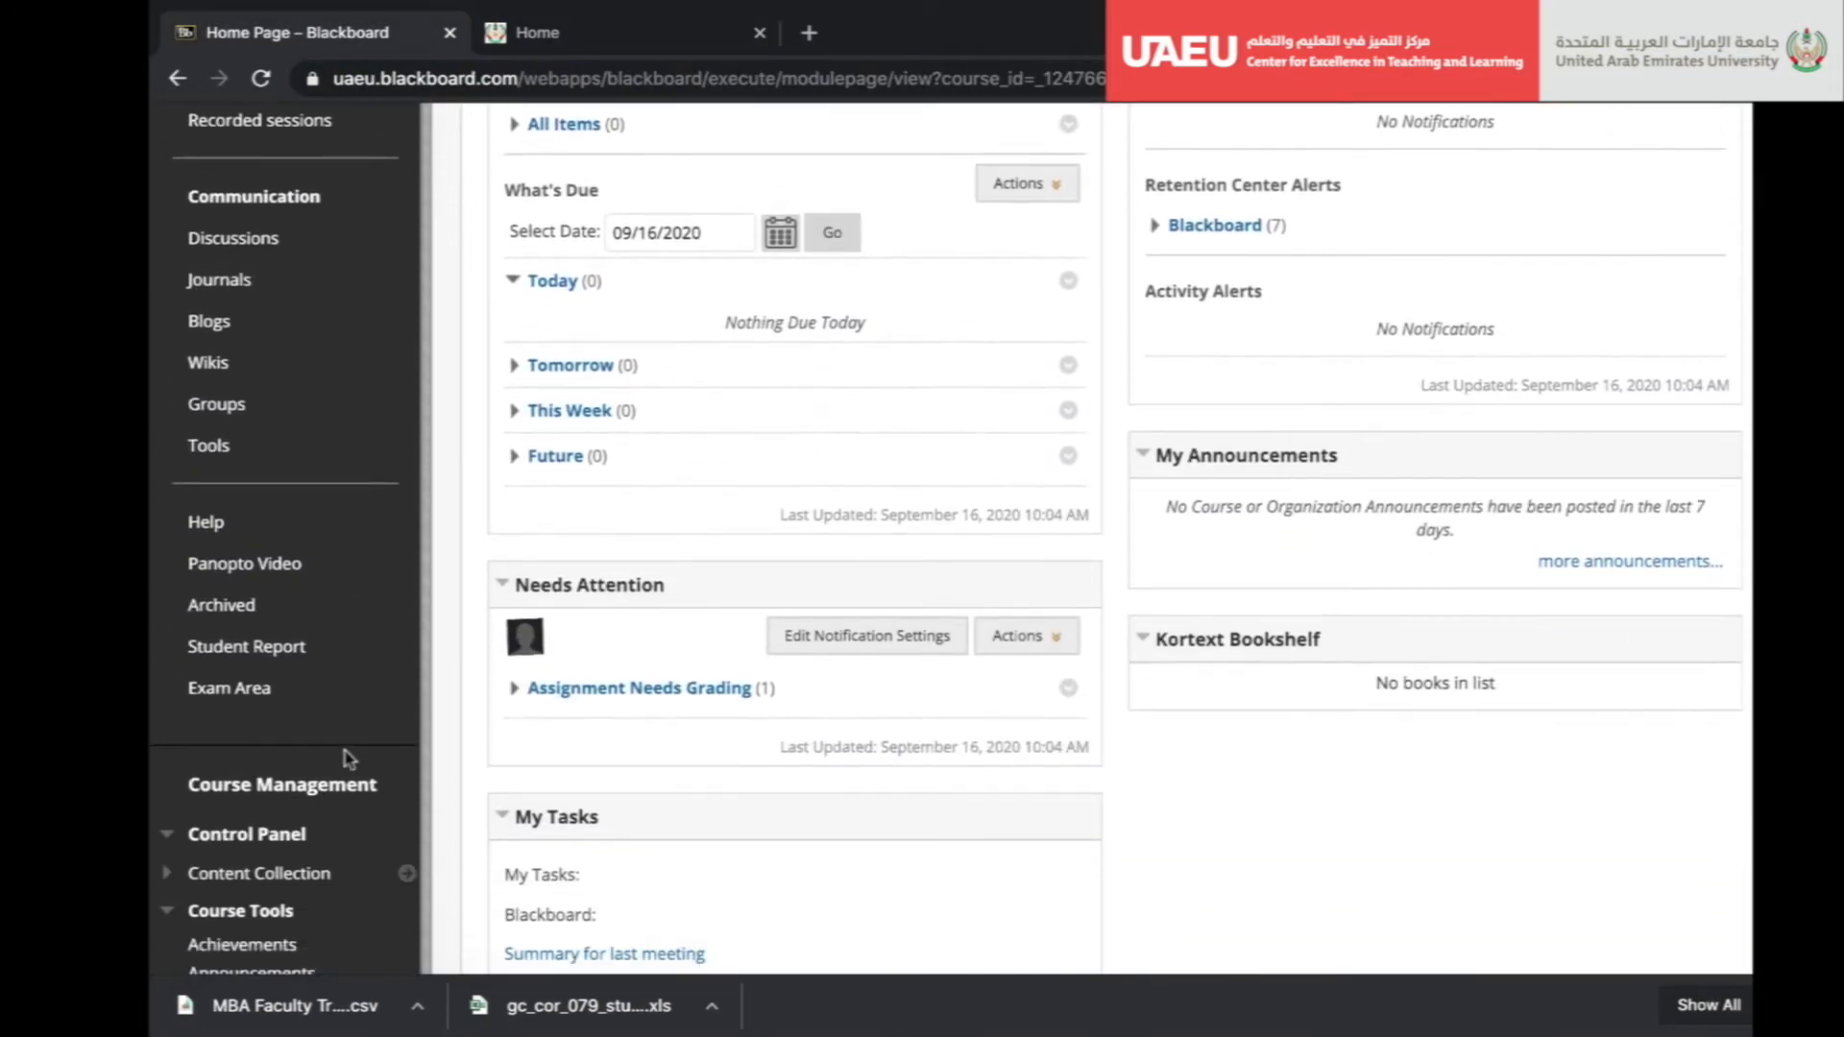
pyautogui.scroll(-3, 305, 615)
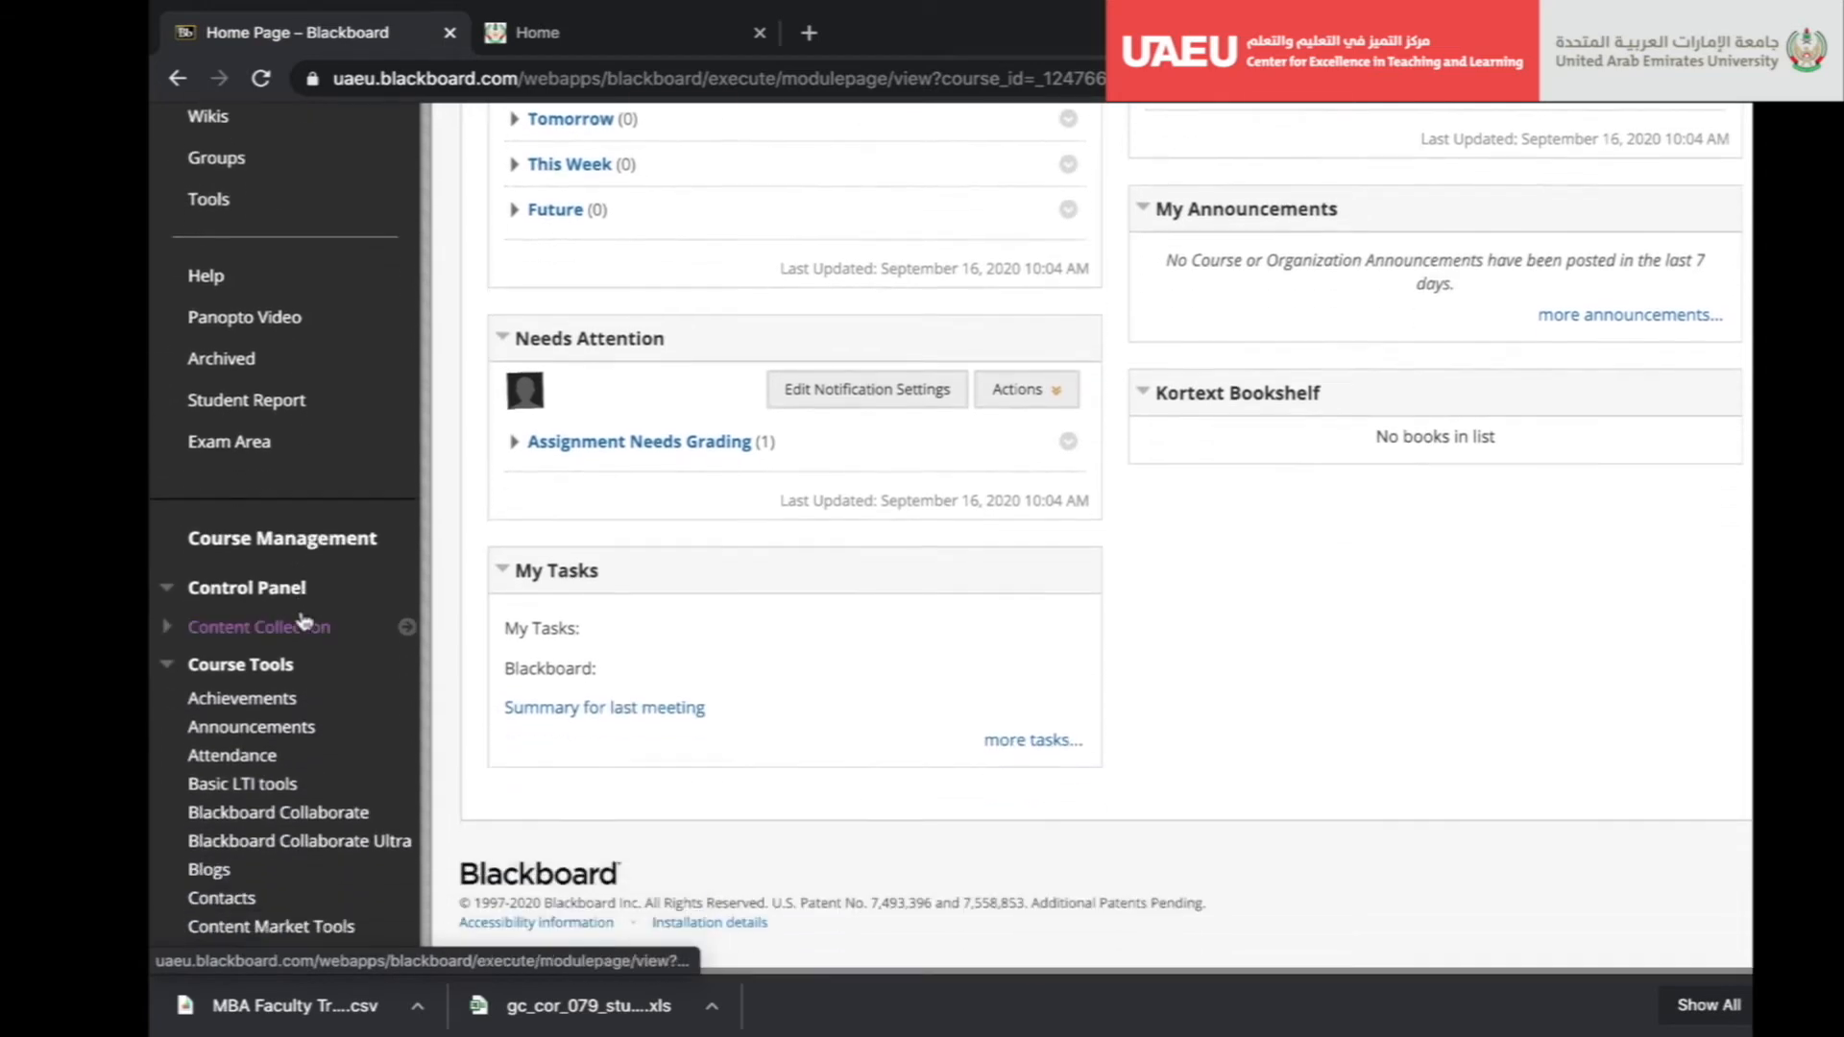
pyautogui.click(344, 843)
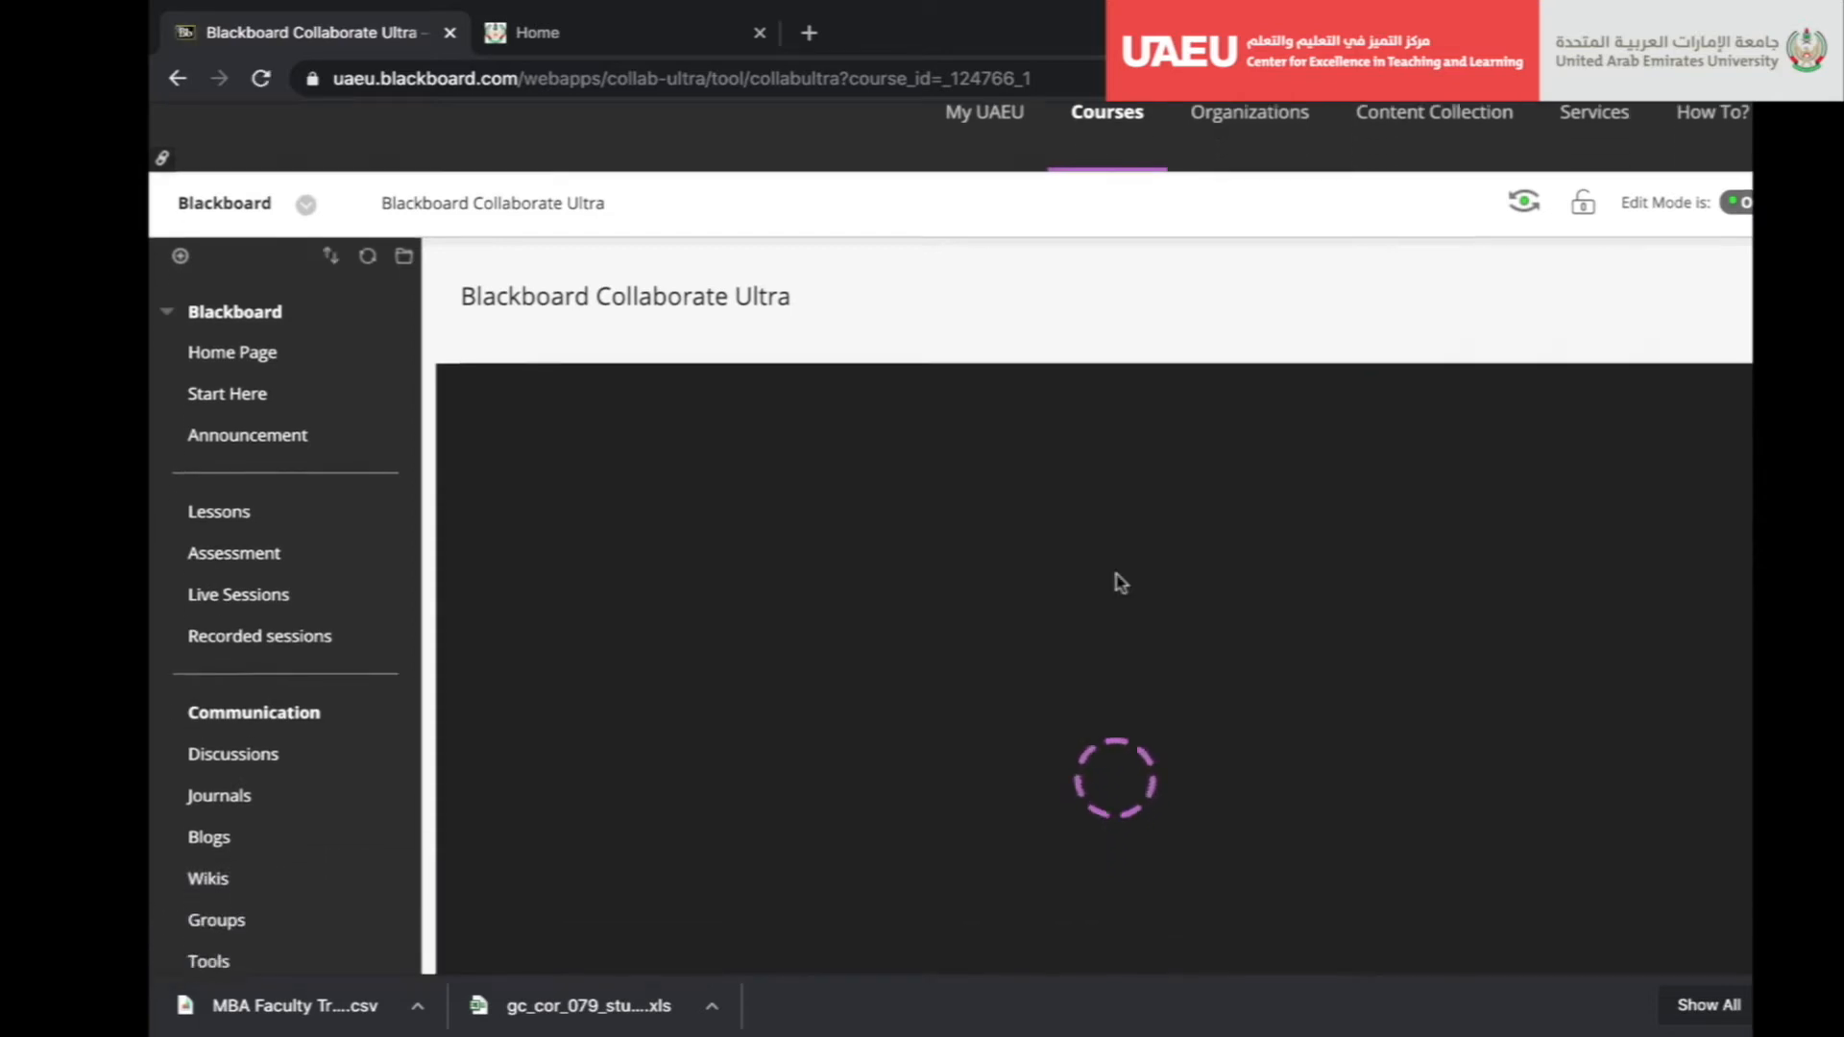
# - Filter the sessions to All Previous Sessions and open the attendance report of MBA Faculty Training Session 2
pyautogui.scroll(2, 1119, 583)
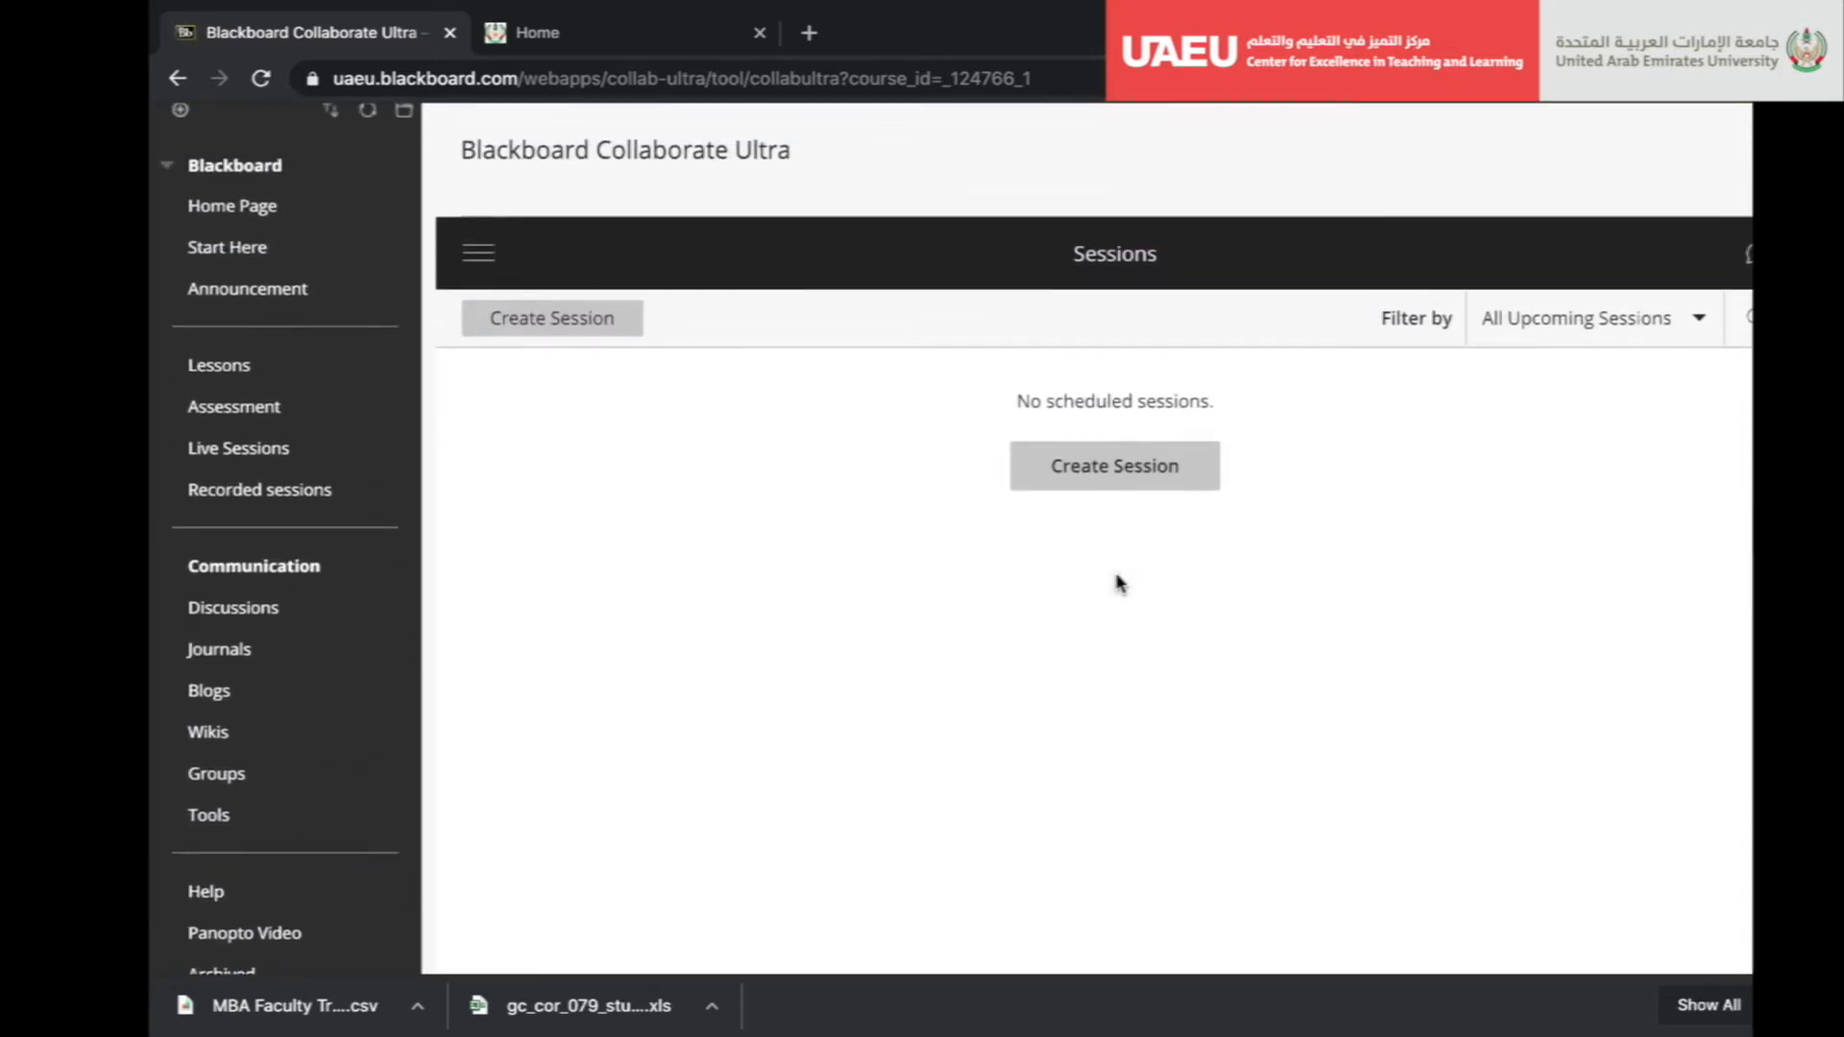
pyautogui.click(1671, 331)
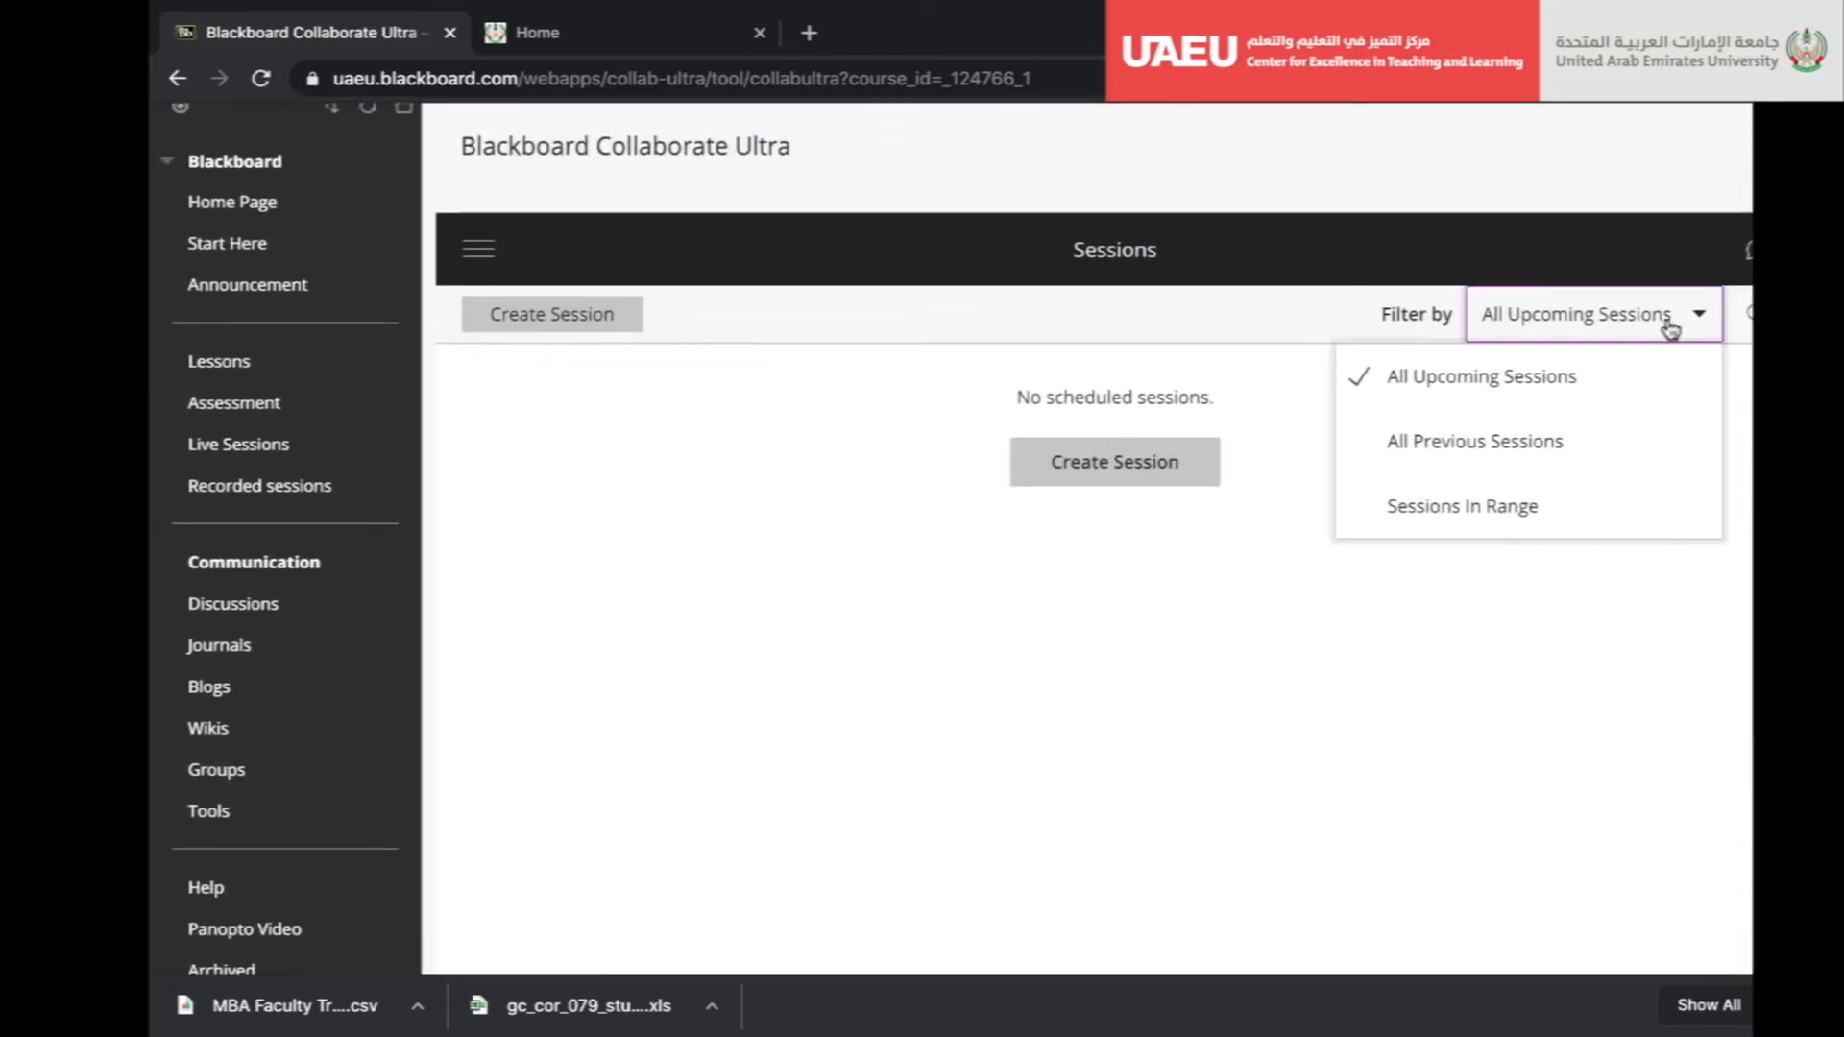
pyautogui.click(1478, 442)
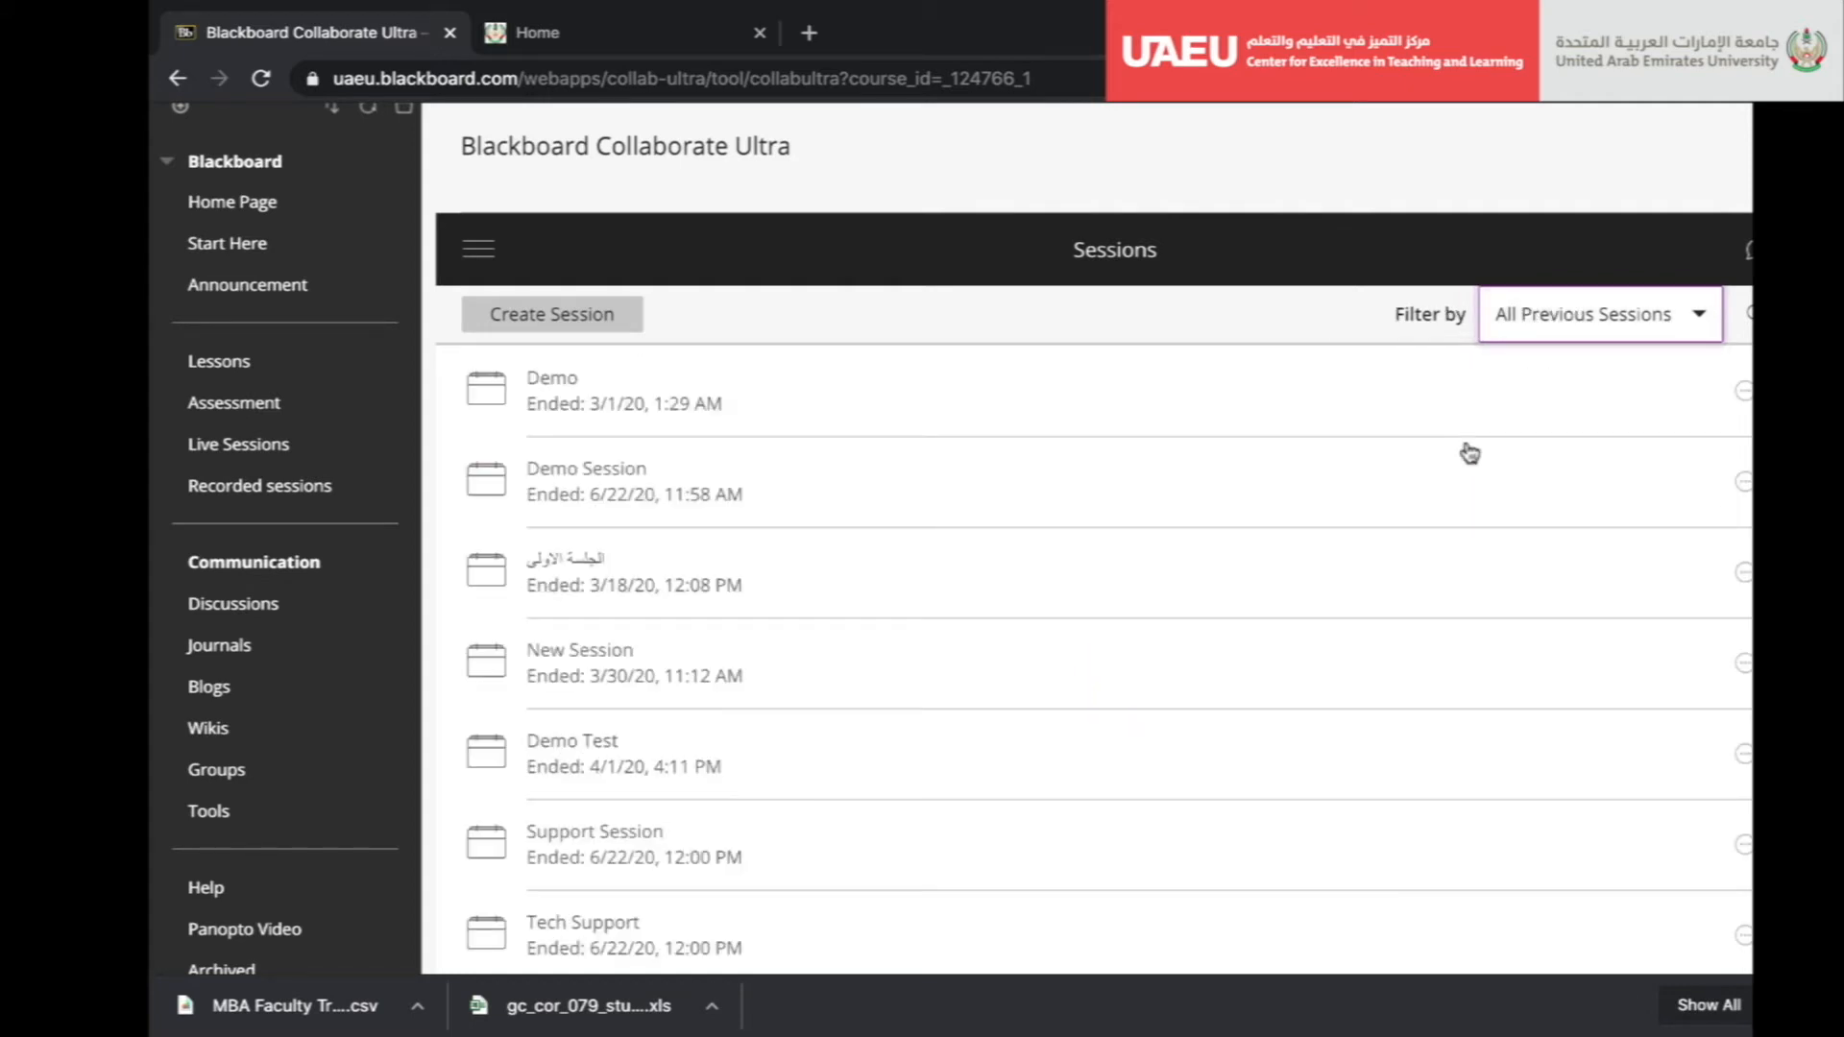
pyautogui.scroll(-7, 1470, 453)
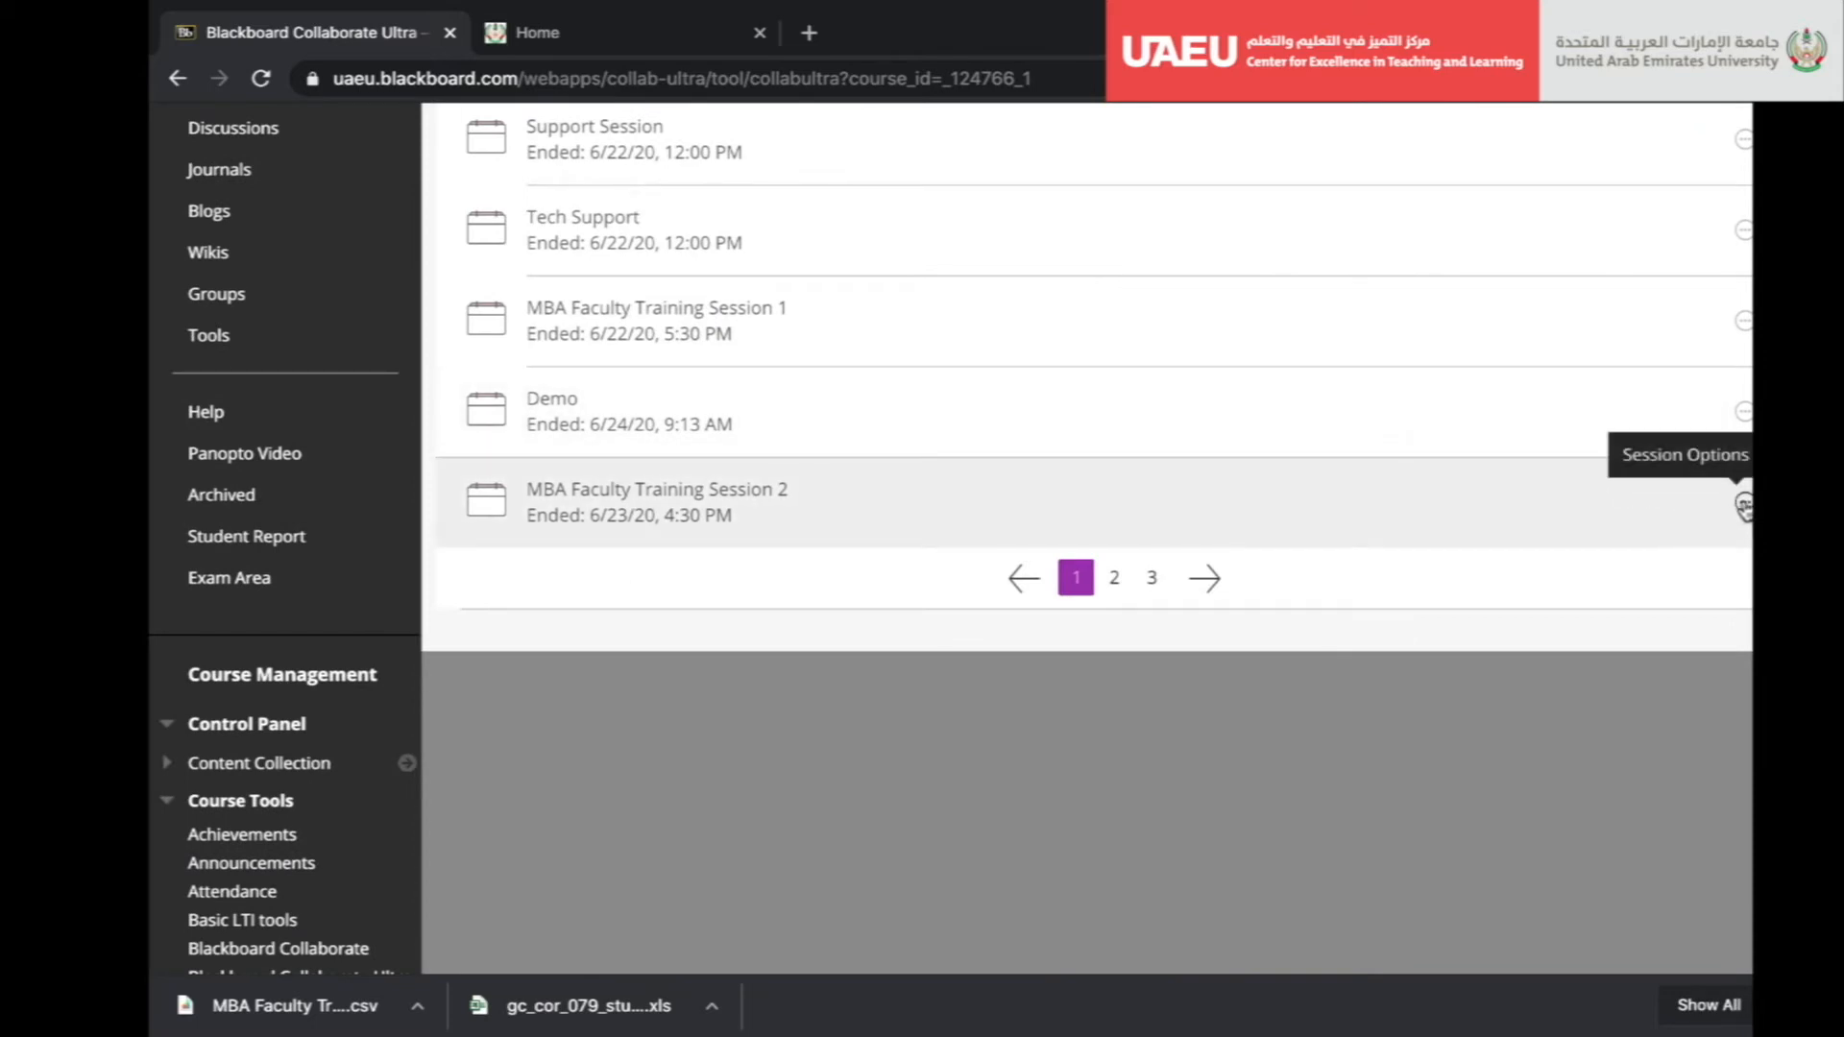
pyautogui.click(1743, 506)
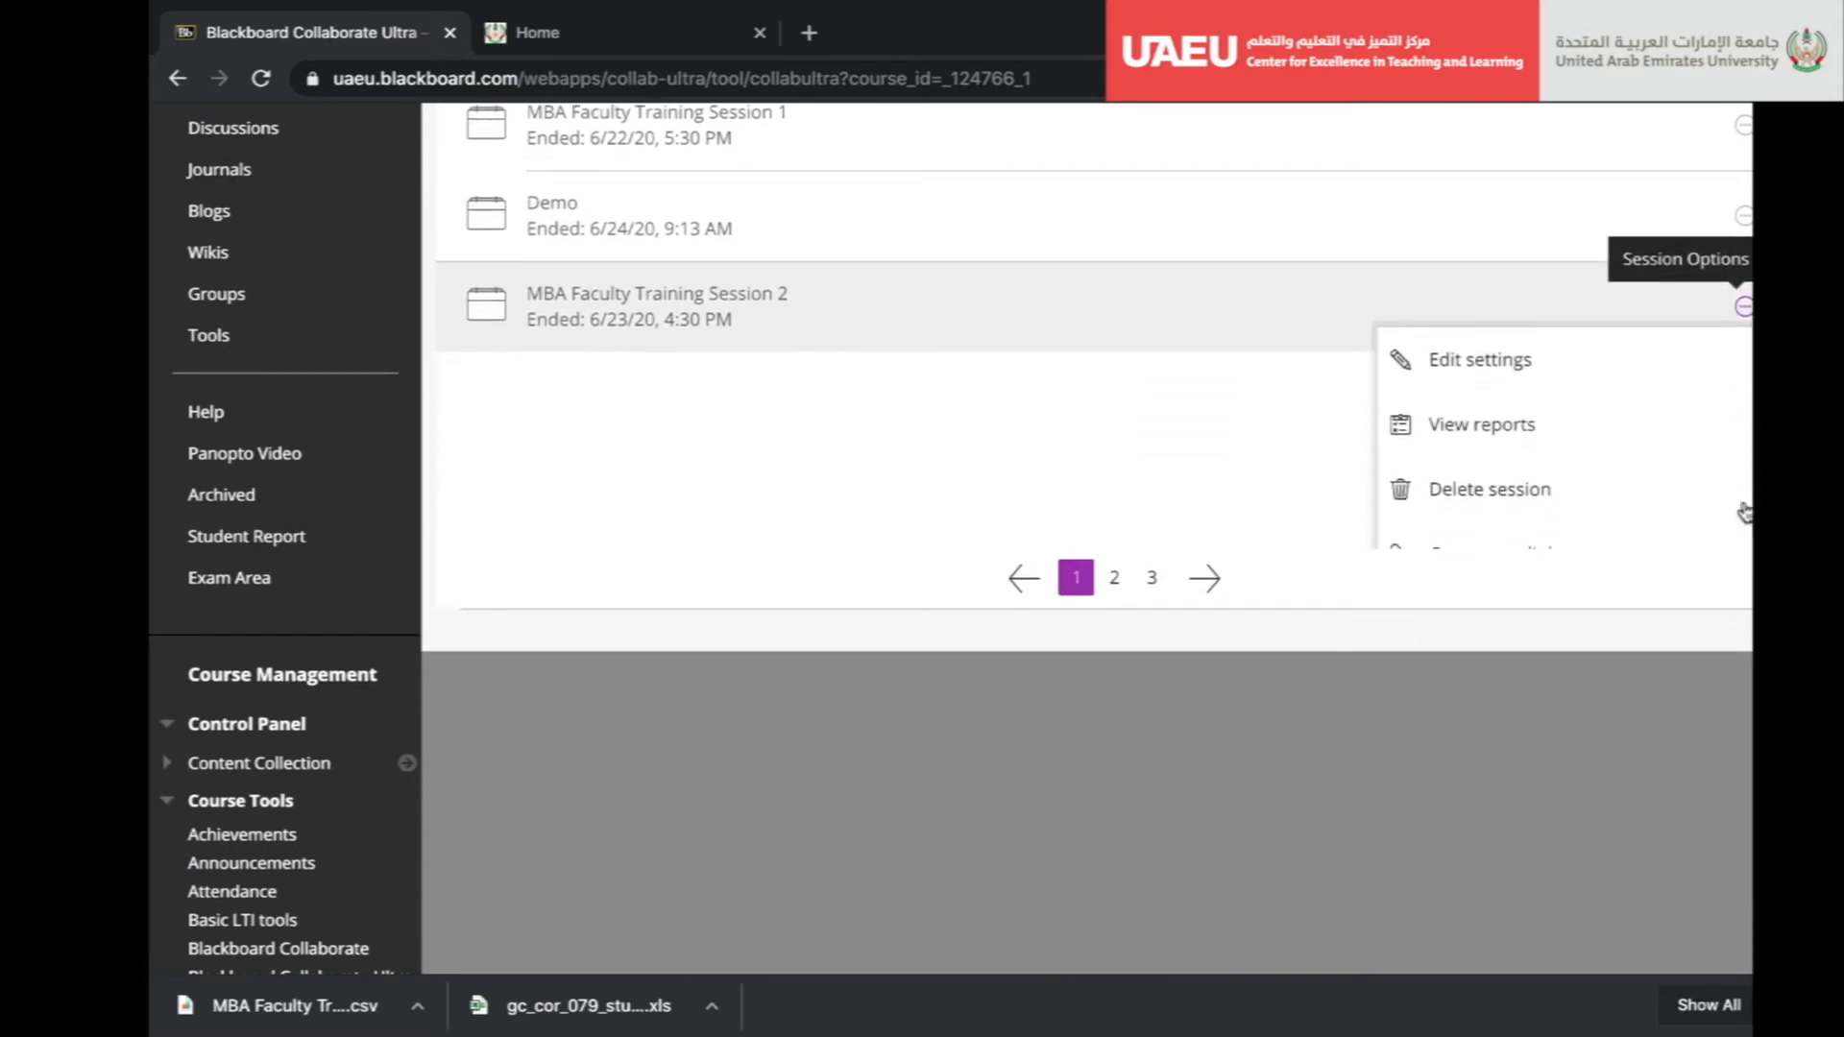
pyautogui.click(1467, 425)
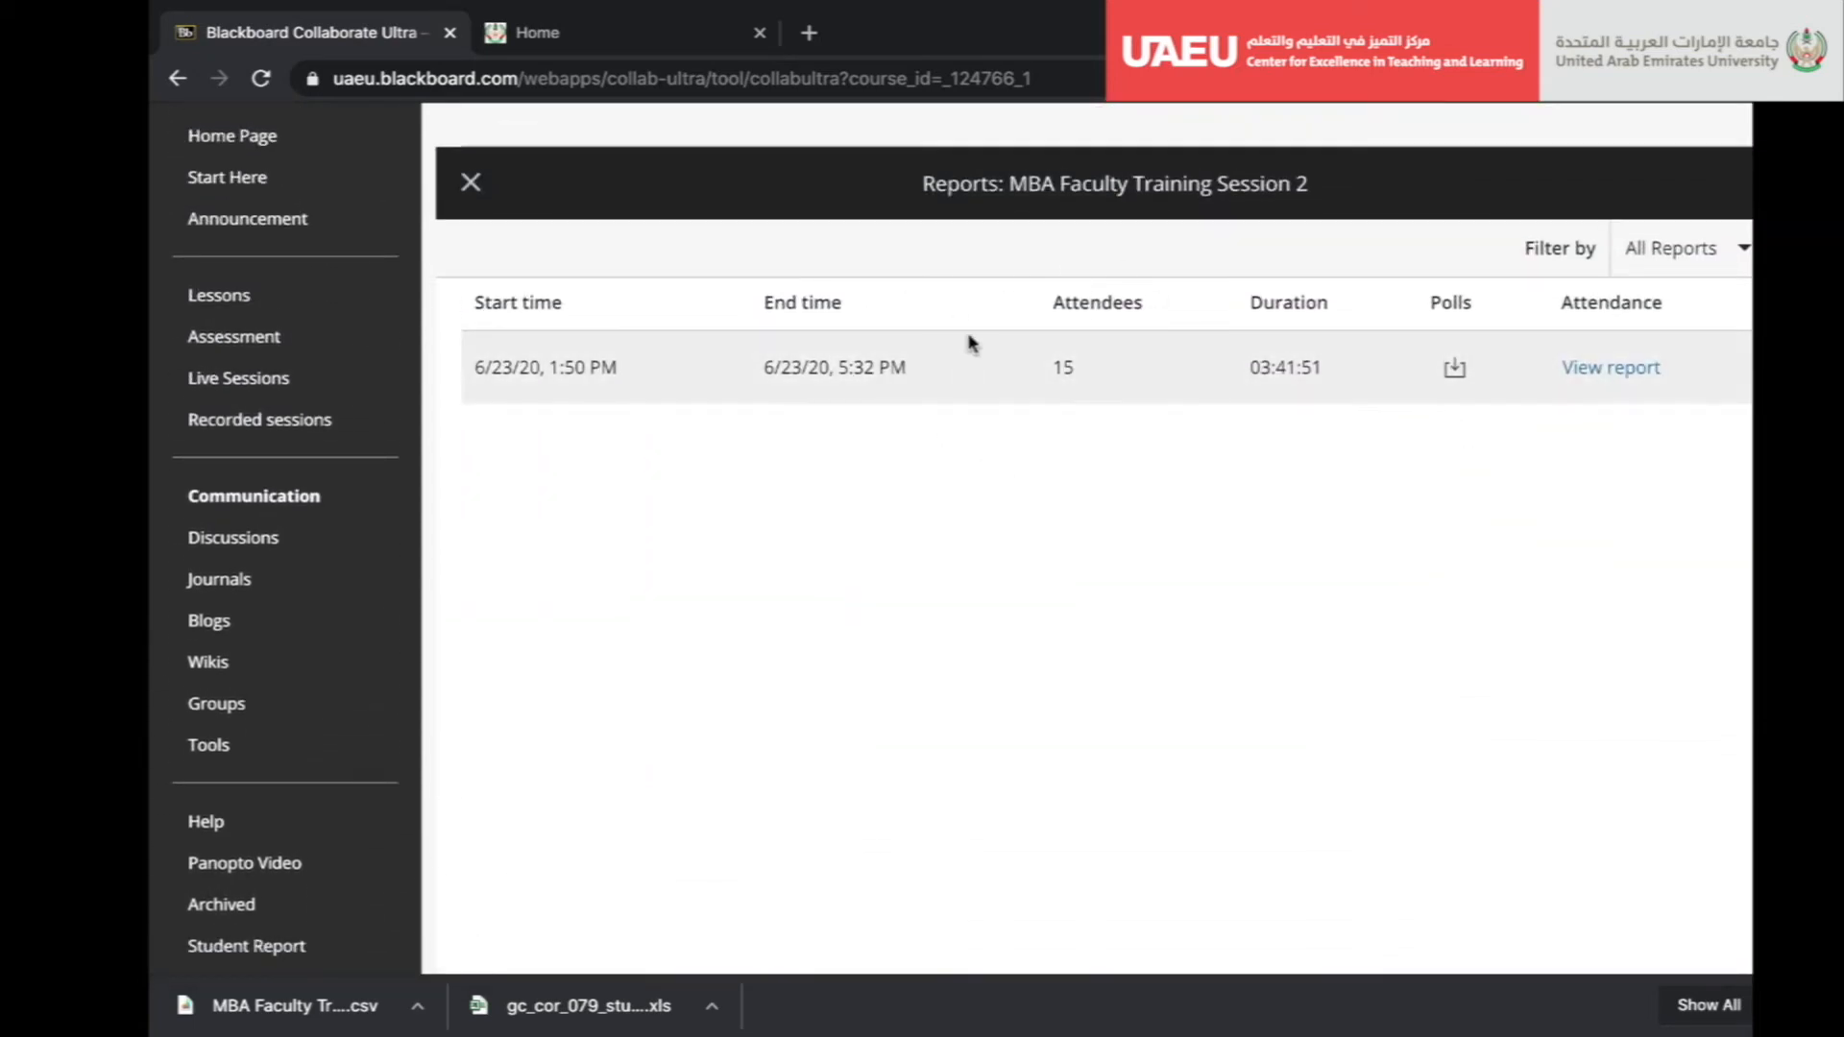
pyautogui.click(1595, 371)
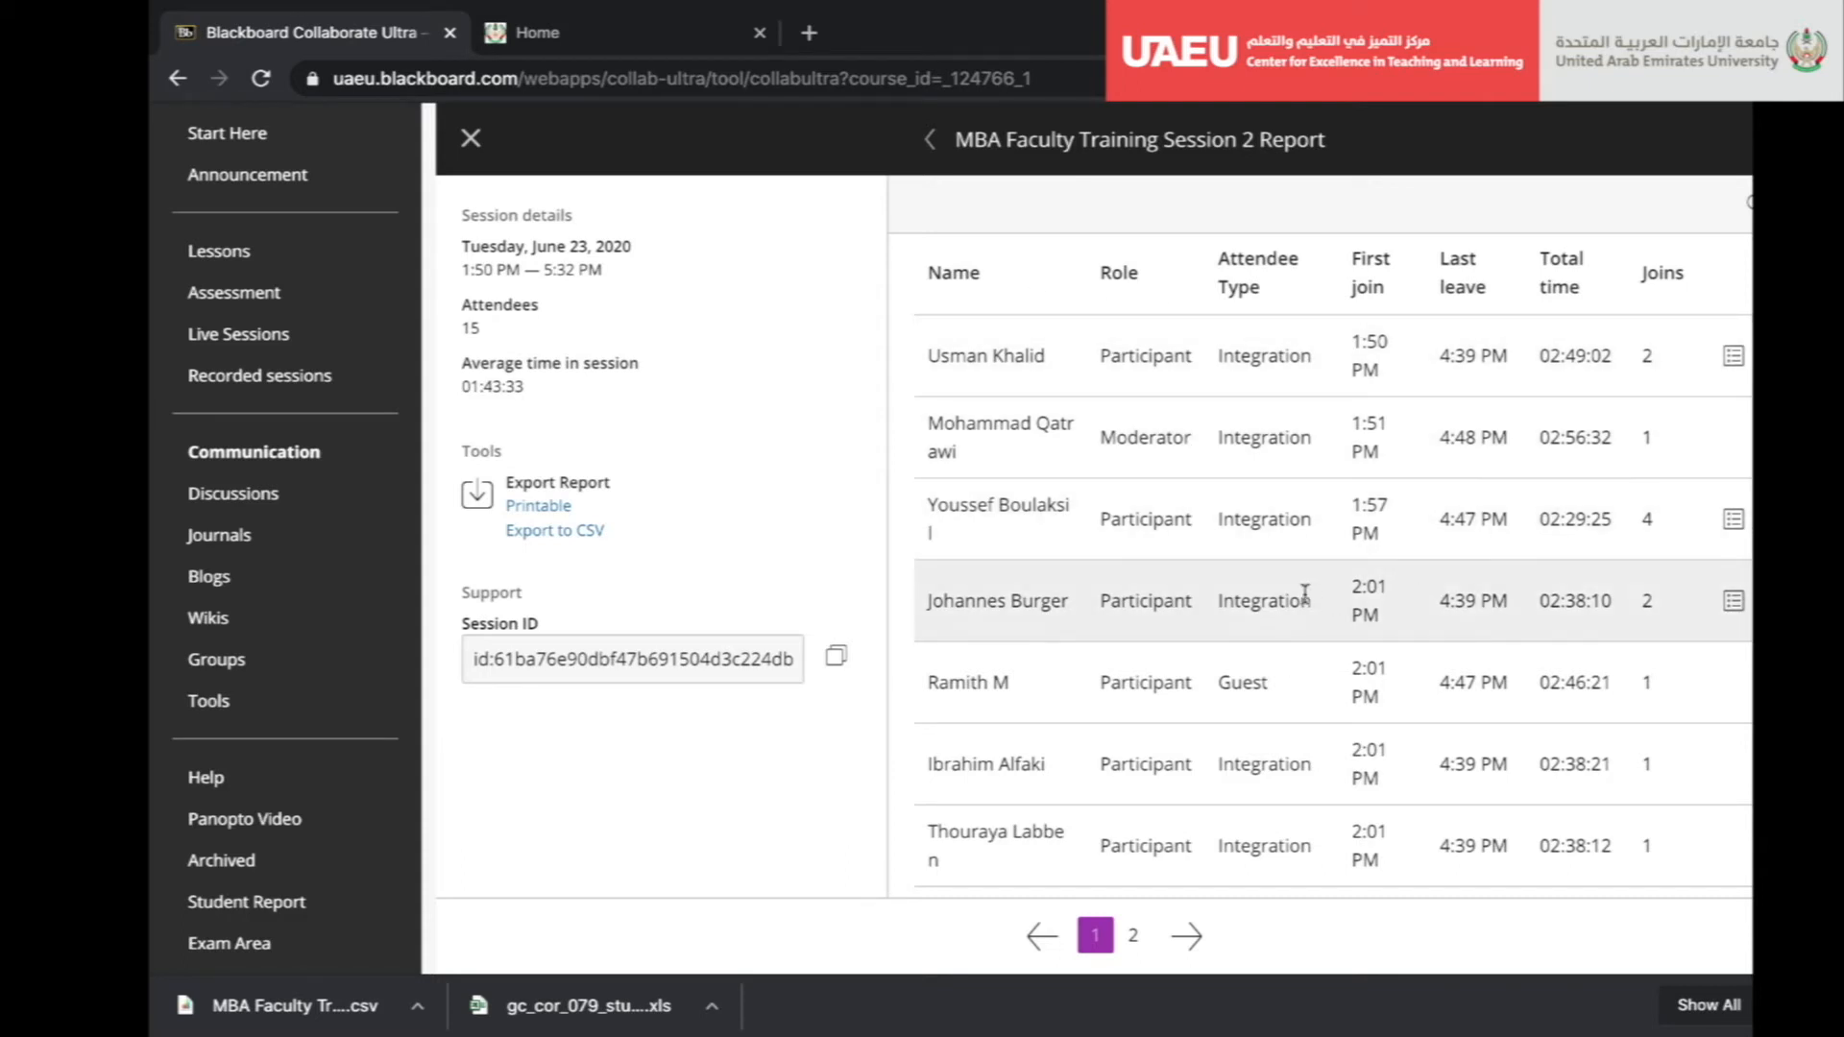
# - Export the attendance report to CSV and open the downloaded file in Microsoft Excel
pyautogui.click(580, 539)
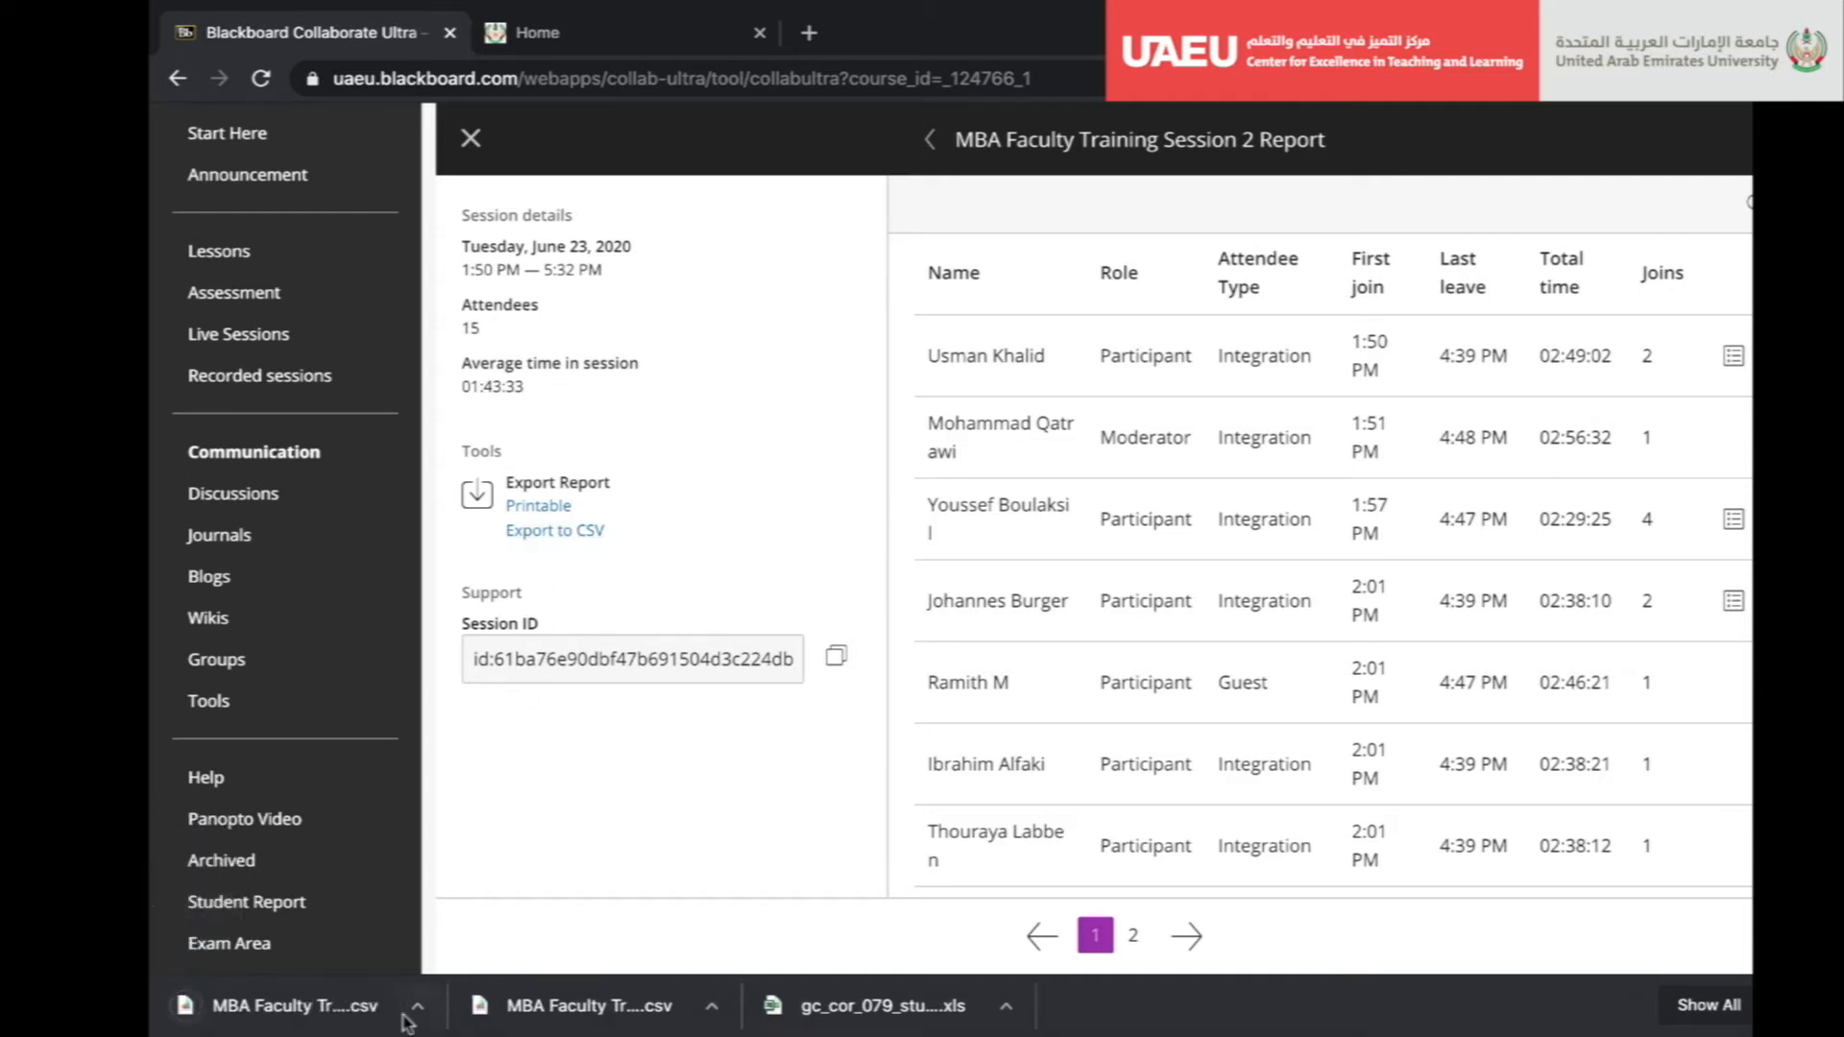
pyautogui.click(417, 1008)
pyautogui.click(561, 911)
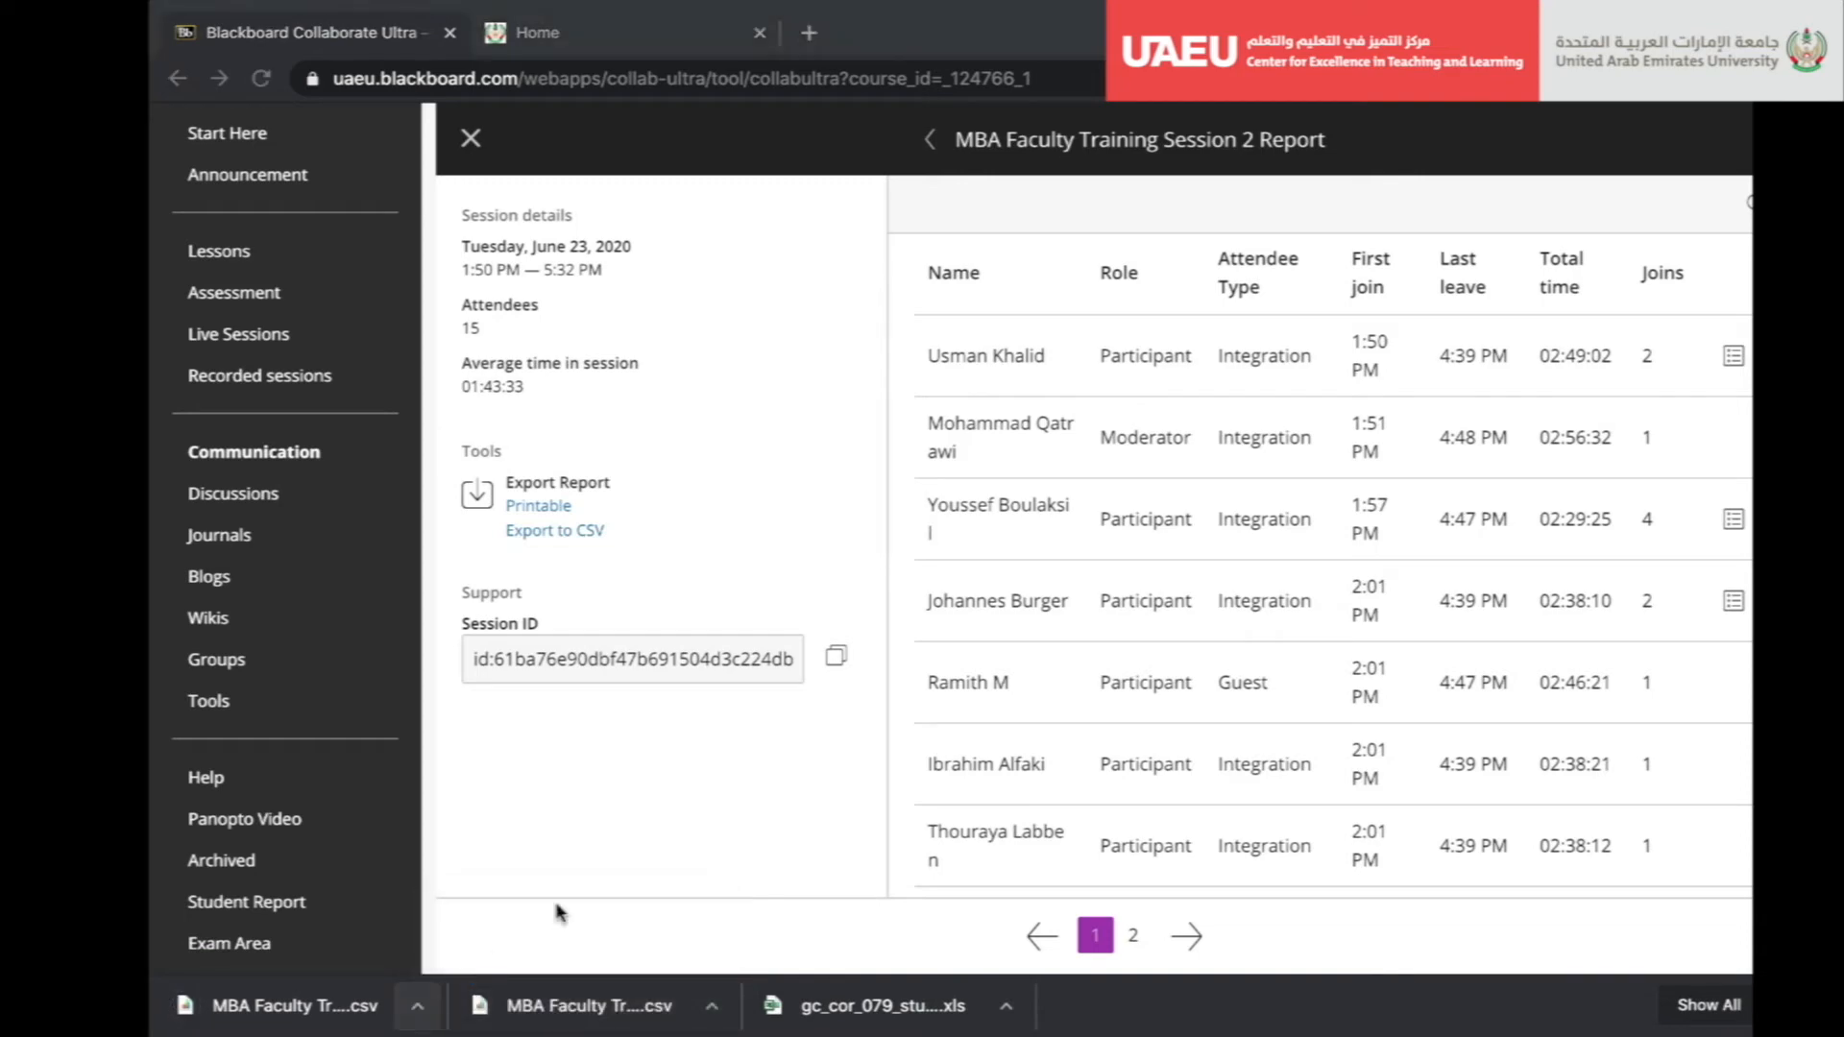
pyautogui.rightClick(763, 556)
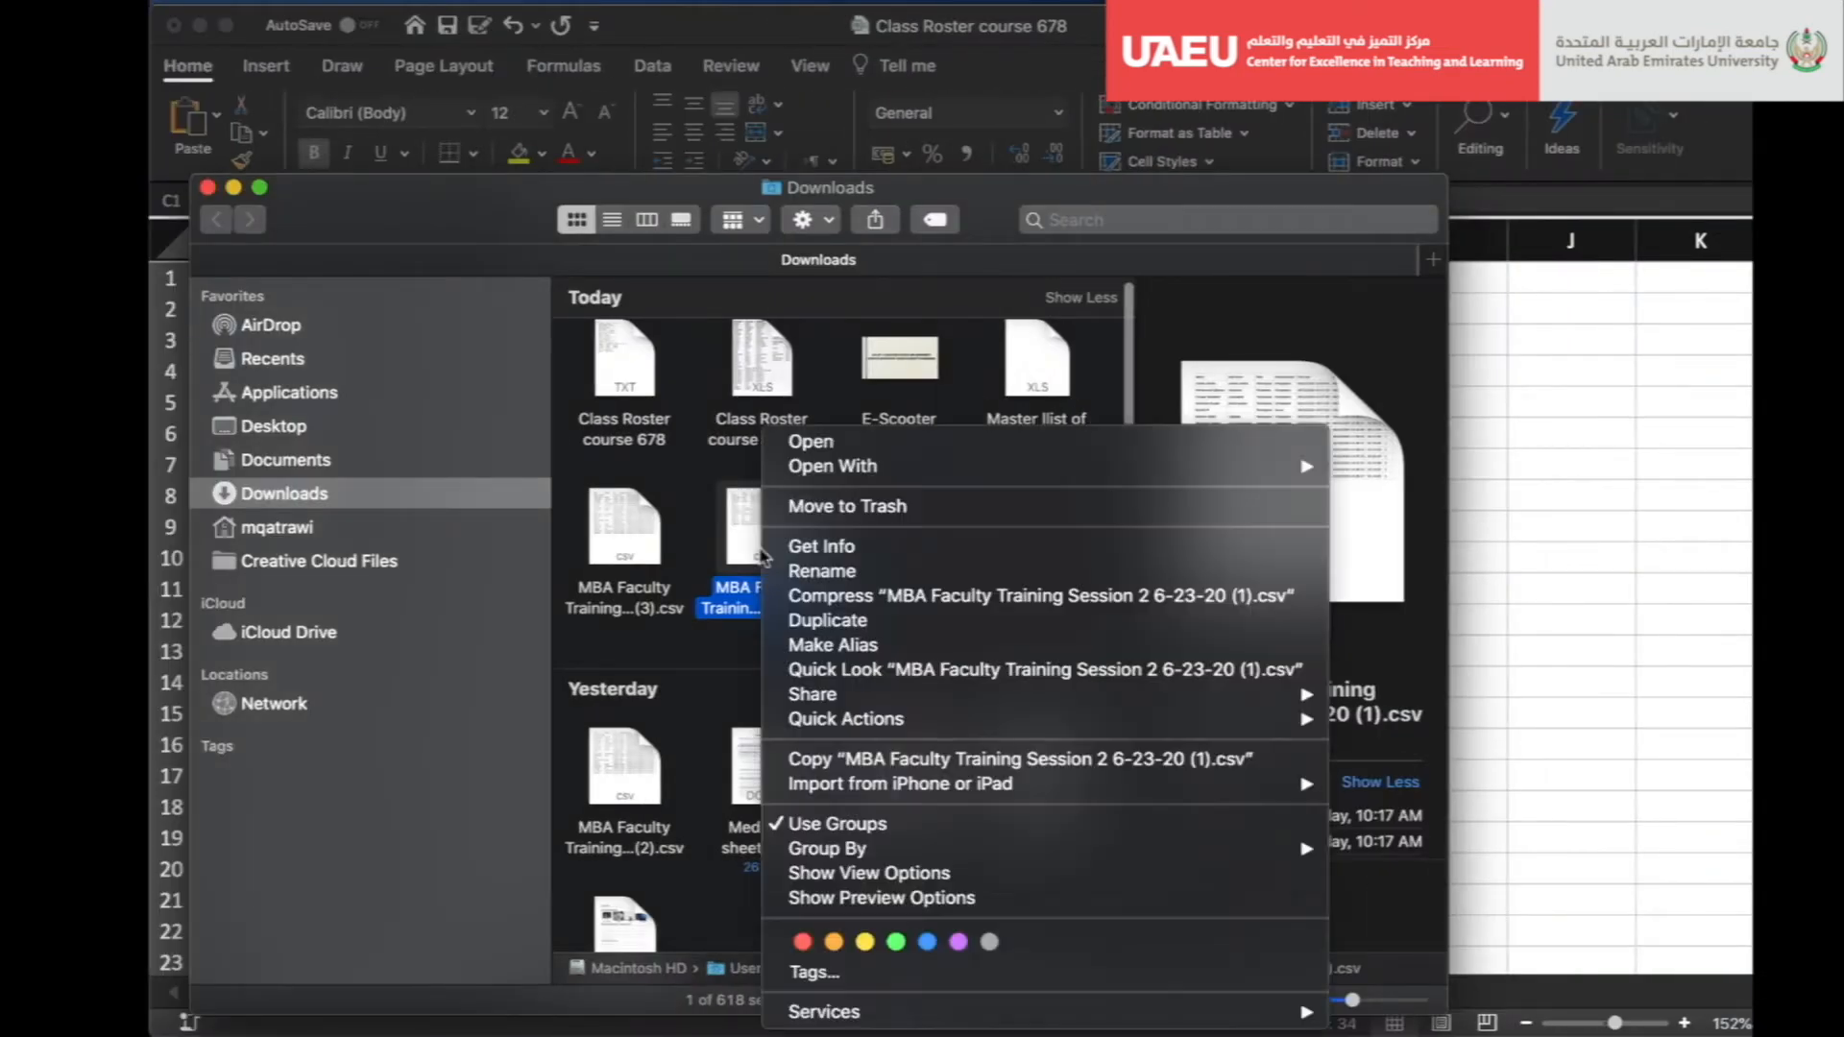
pyautogui.moveTo(975, 466)
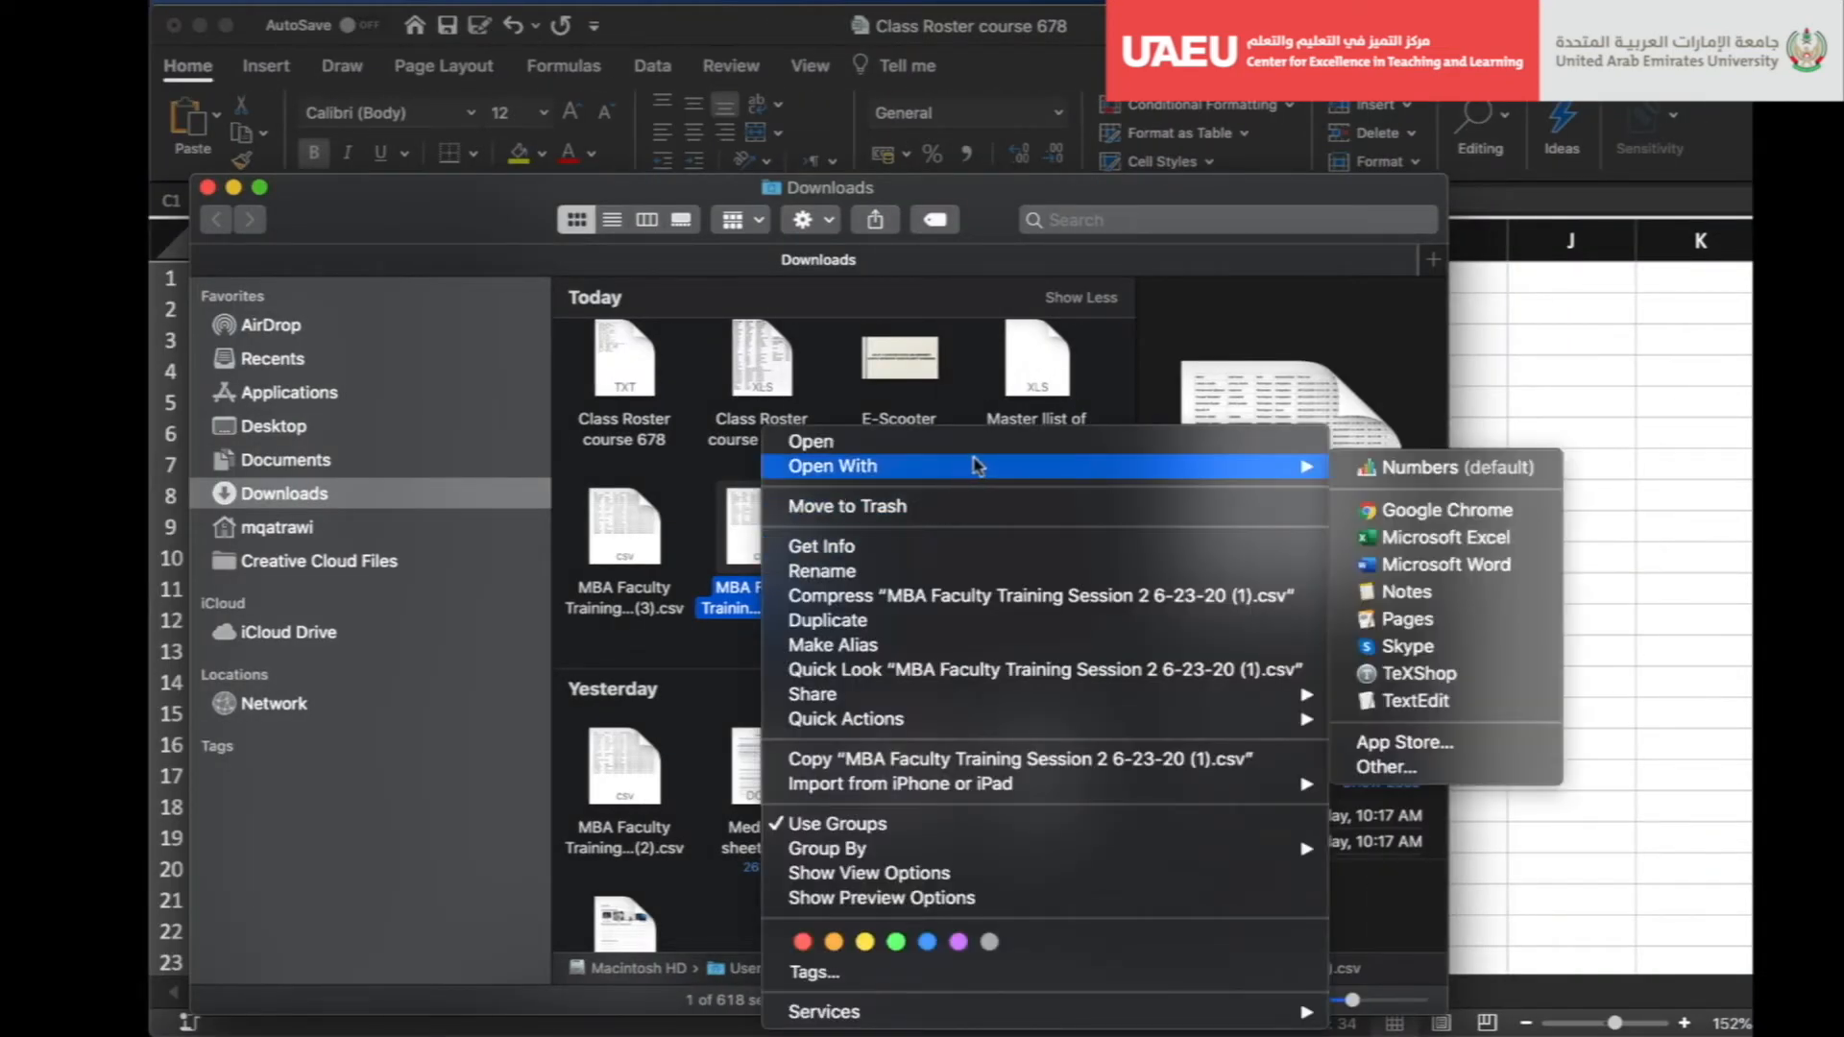
pyautogui.click(1387, 537)
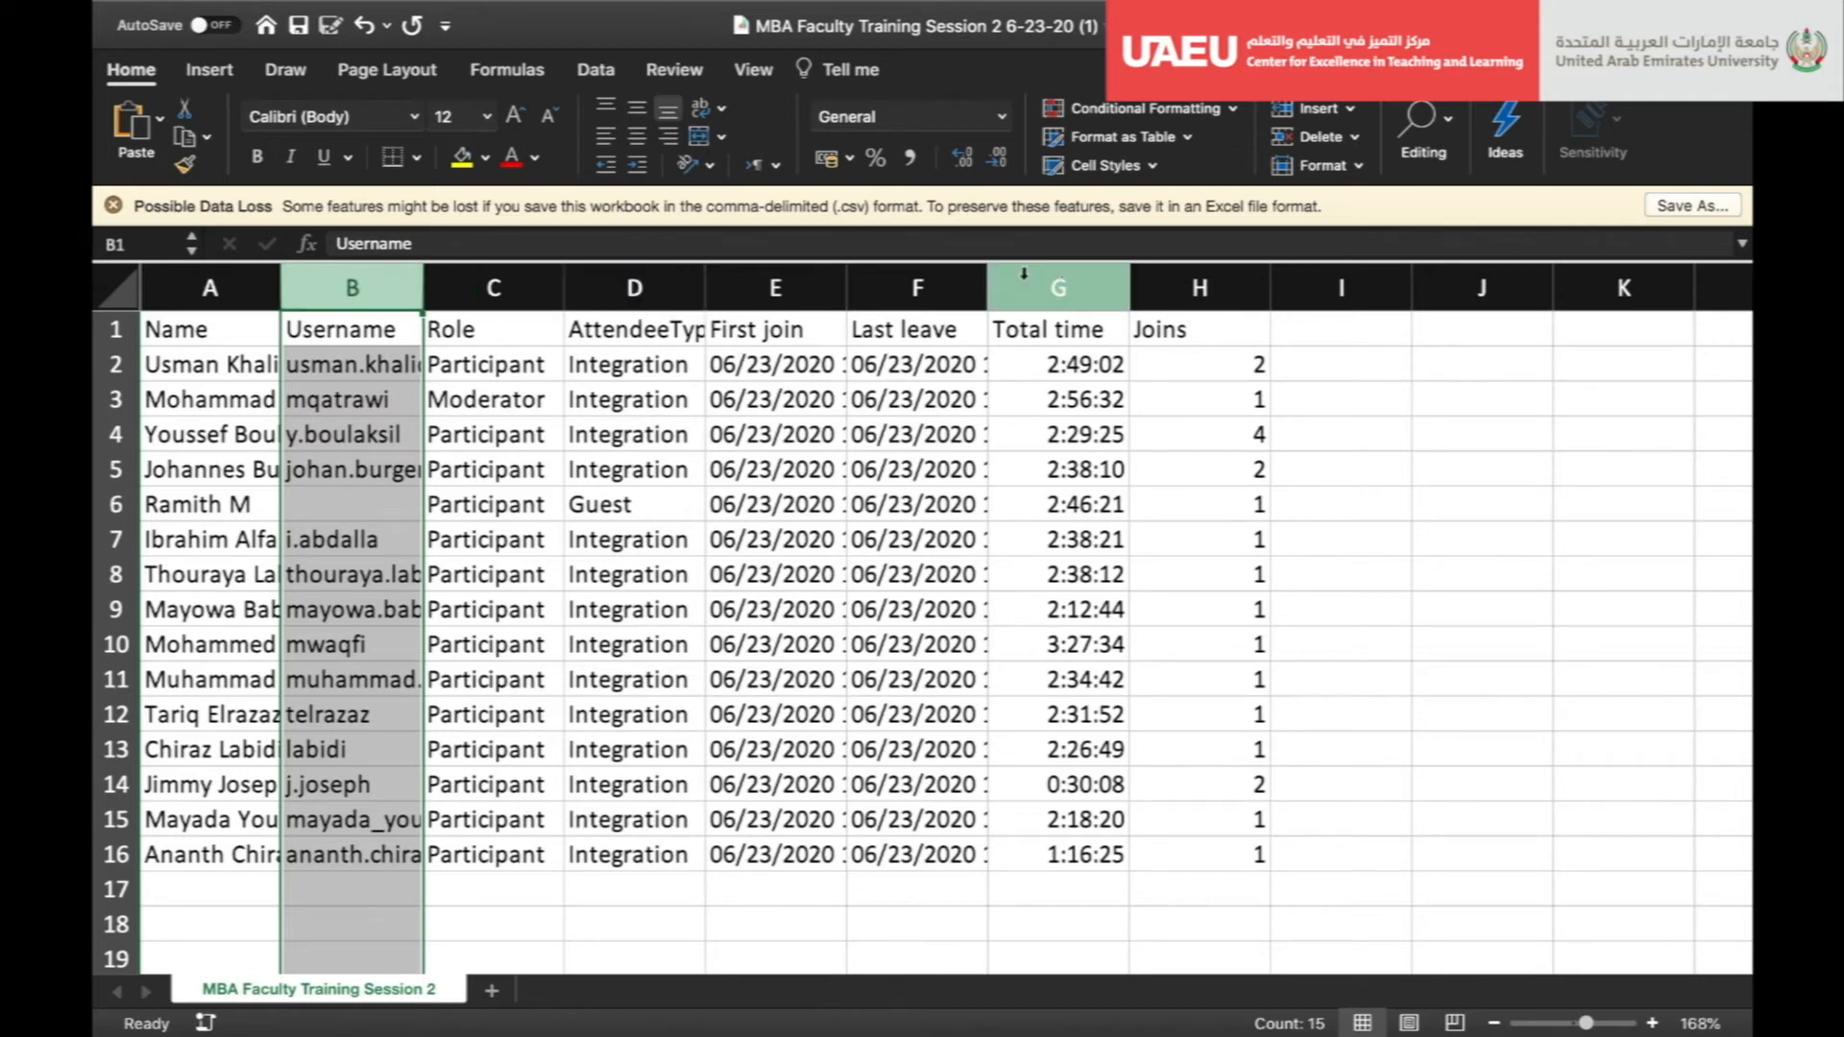
# - Copy the Username and Total time columns from the attendance report into the Class Roster course 678 workbook, starting at cell D1
pyautogui.keyDown('ctrl'); pyautogui.click(1060, 284); pyautogui.keyUp('ctrl')
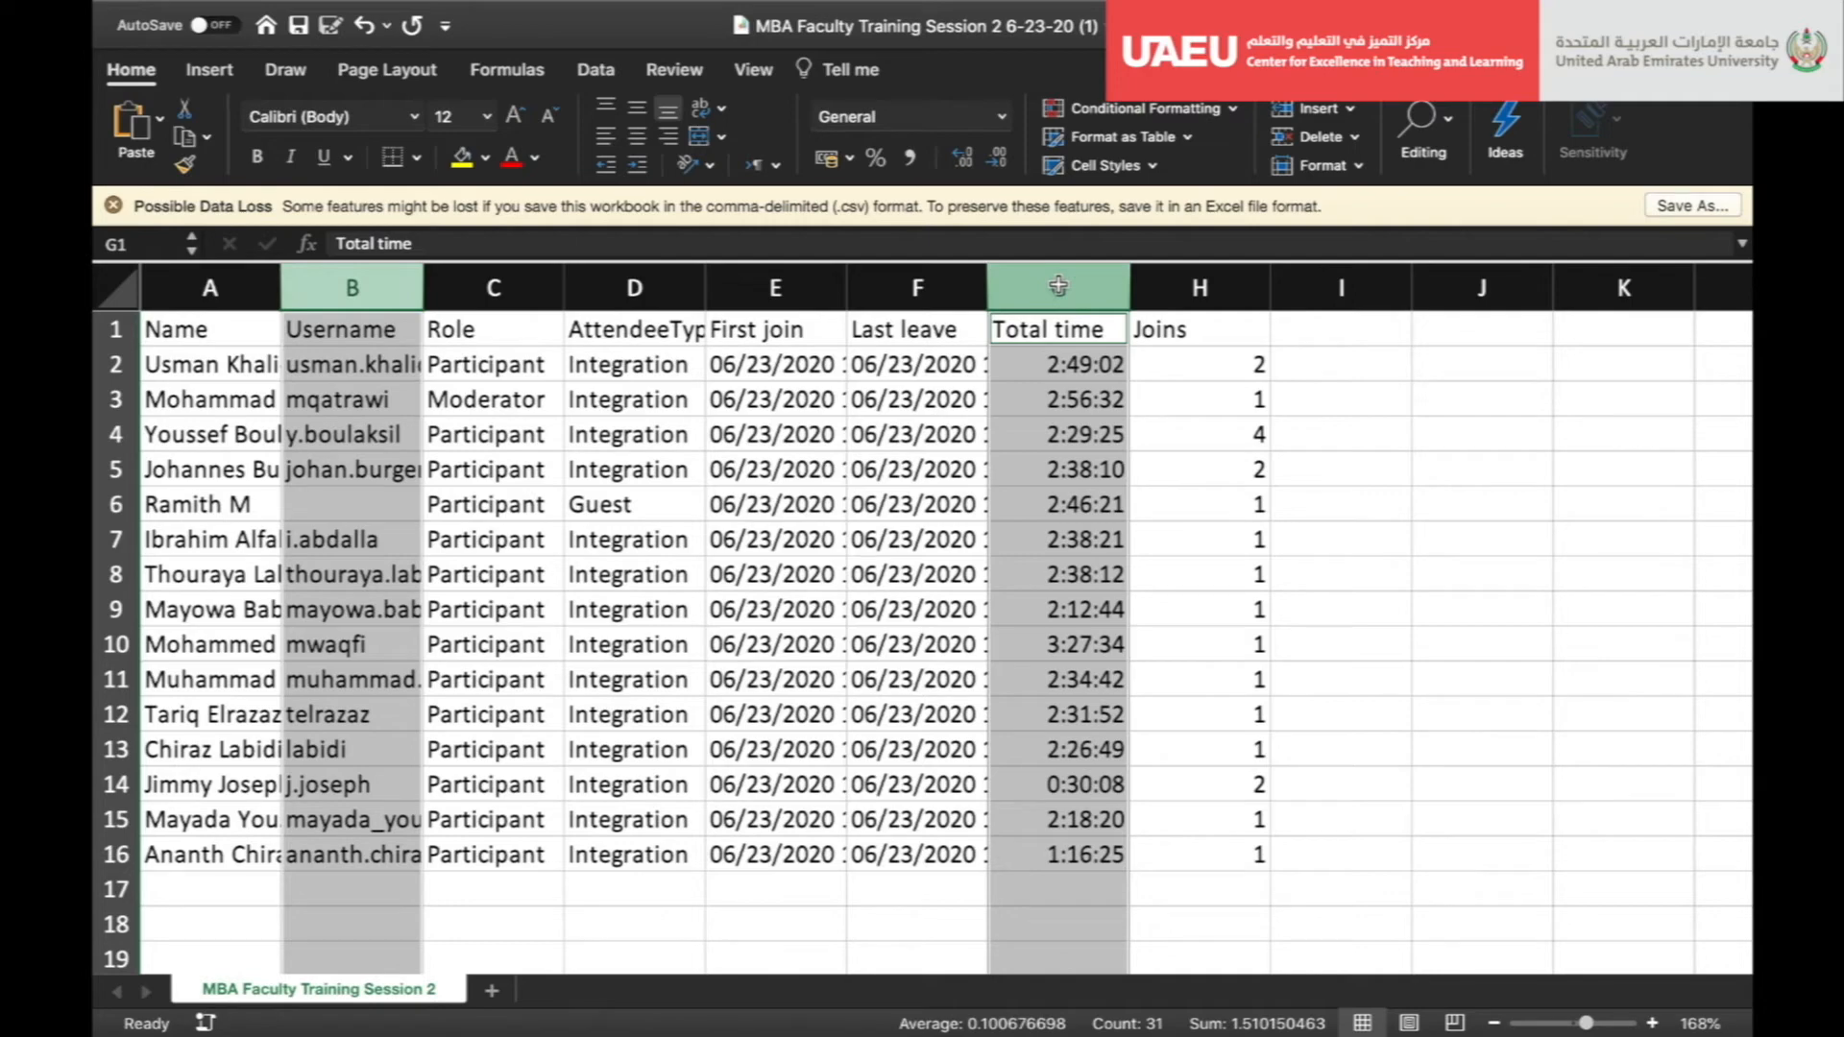
pyautogui.rightClick(1058, 285)
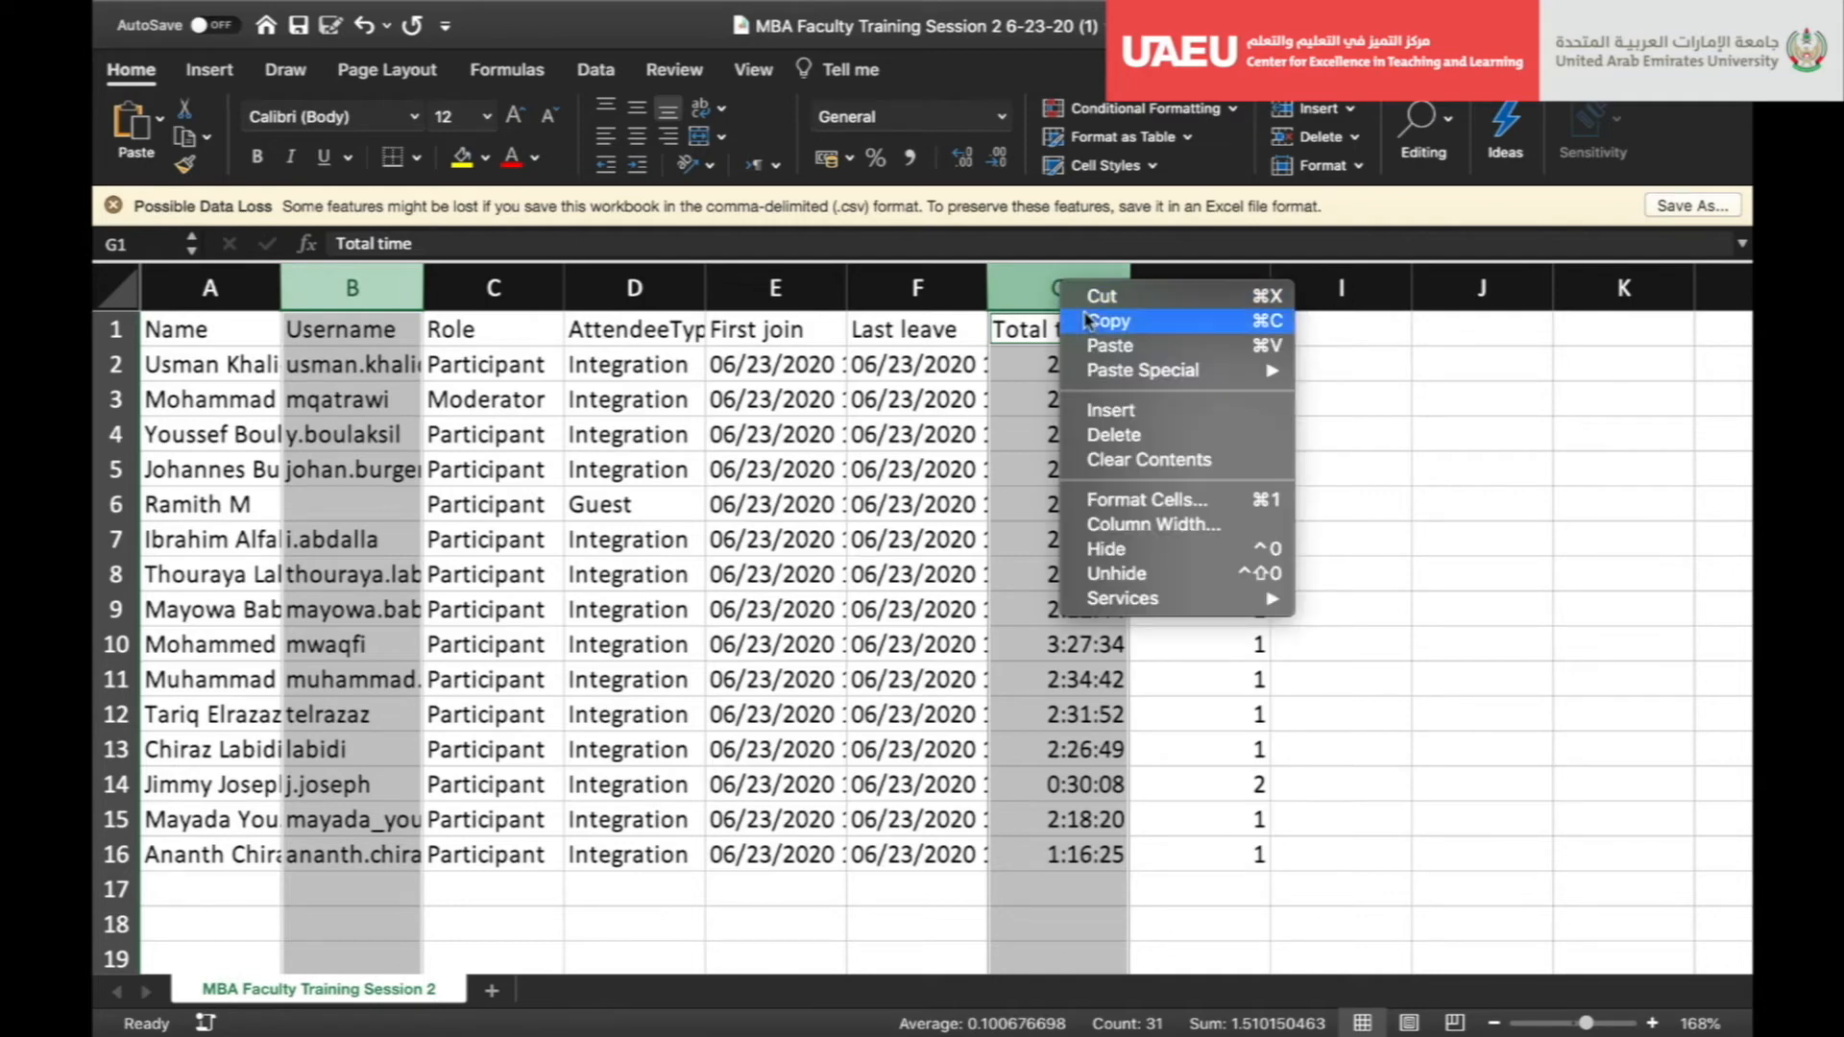
pyautogui.click(1088, 320)
pyautogui.hotkey('ctrl', 'Left')
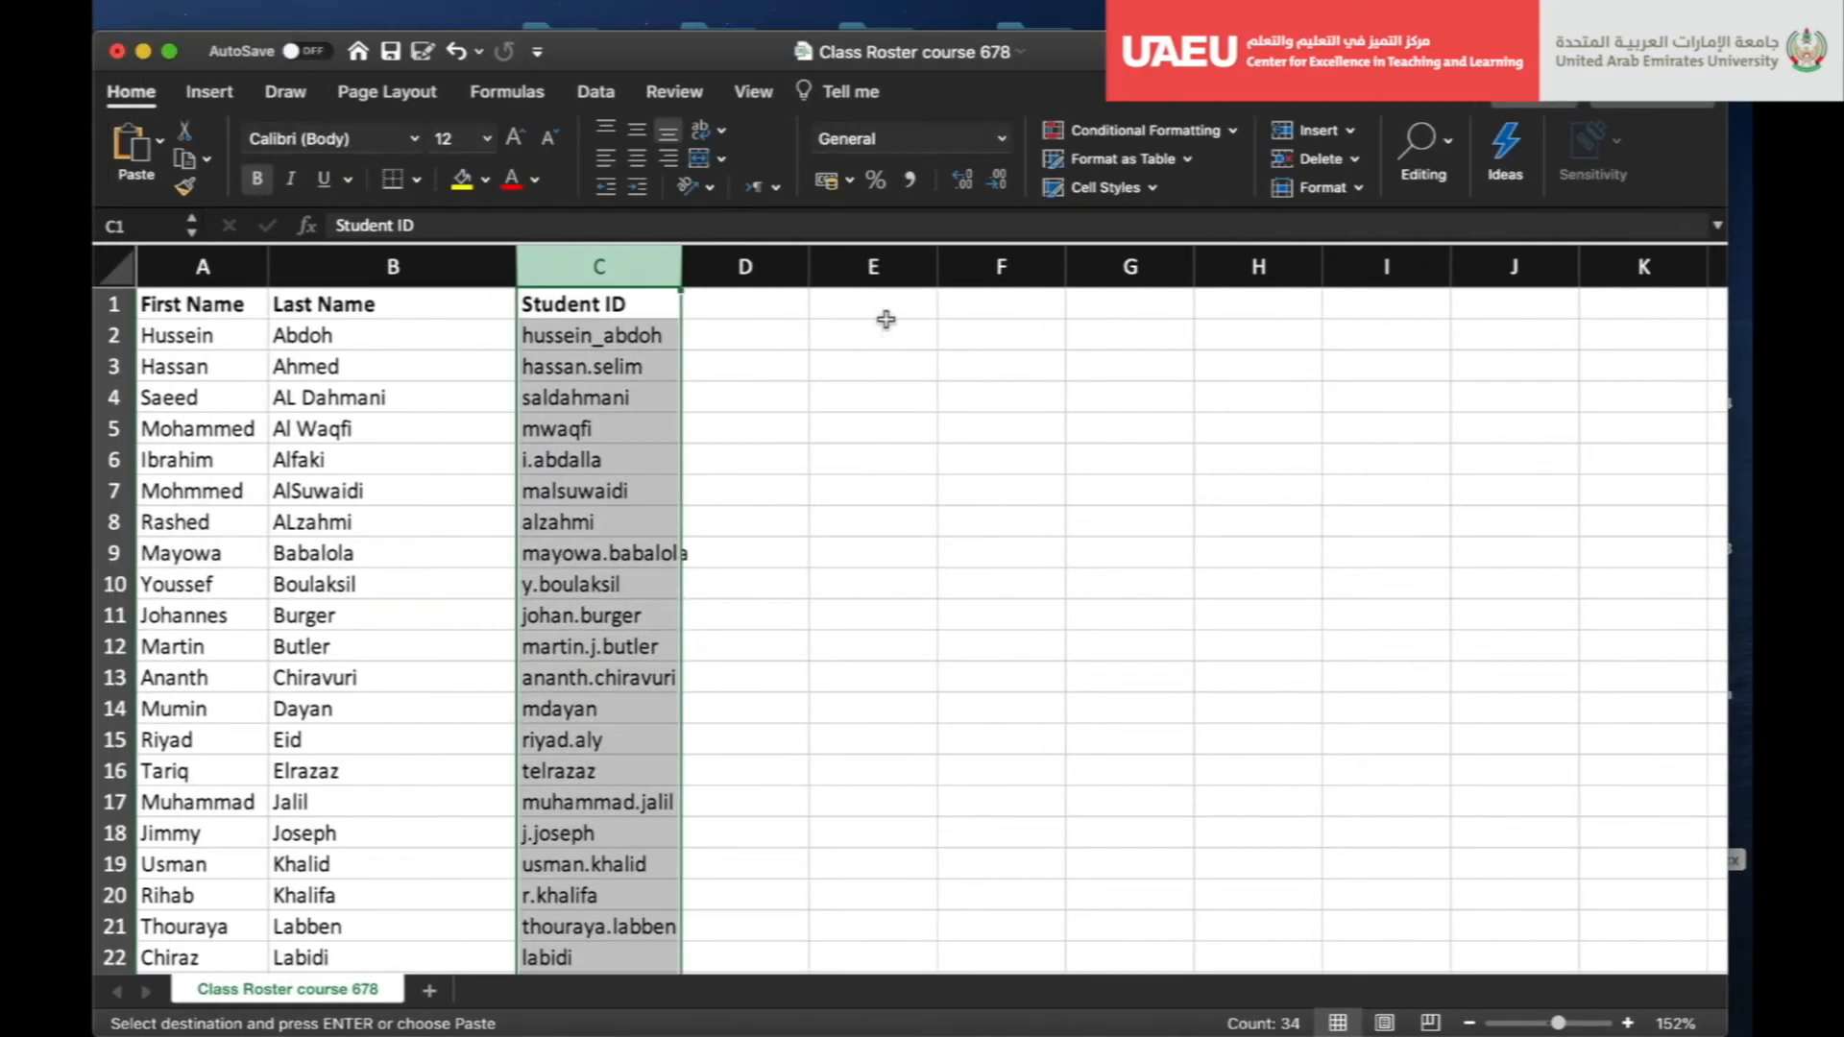
pyautogui.click(778, 303)
pyautogui.rightClick(777, 303)
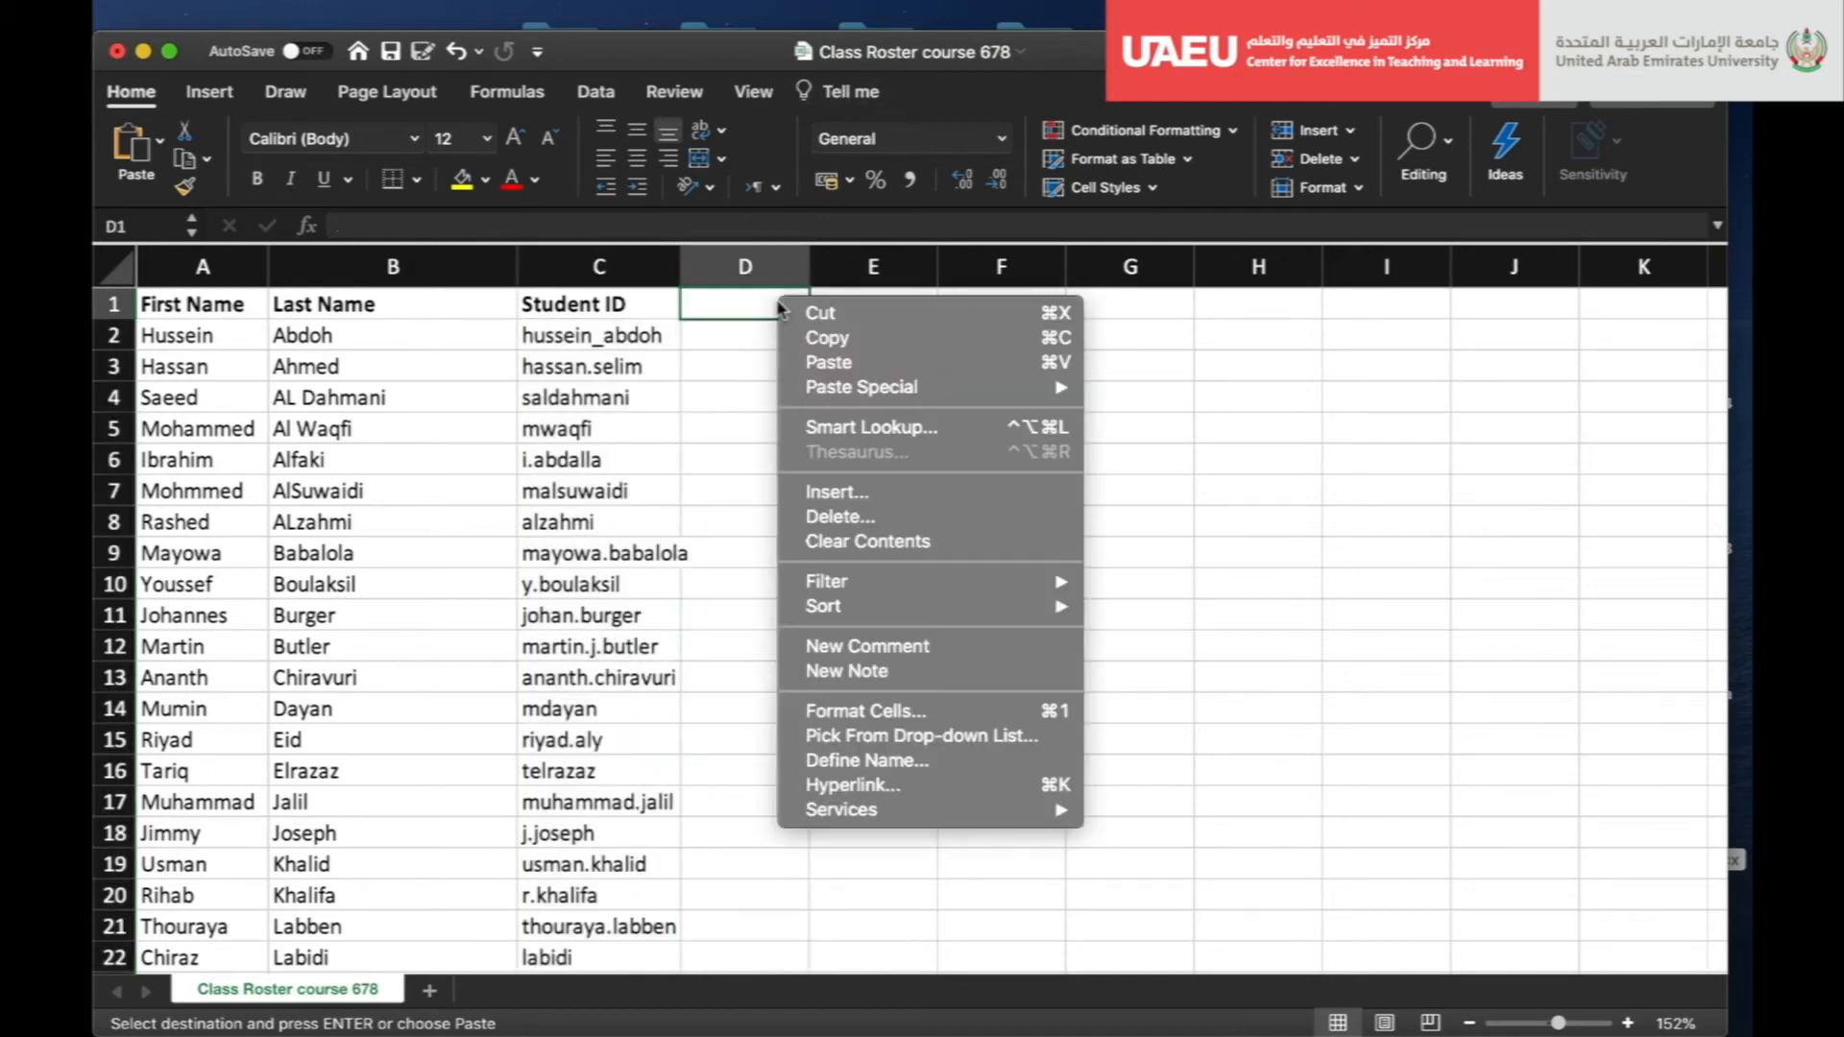
pyautogui.click(815, 364)
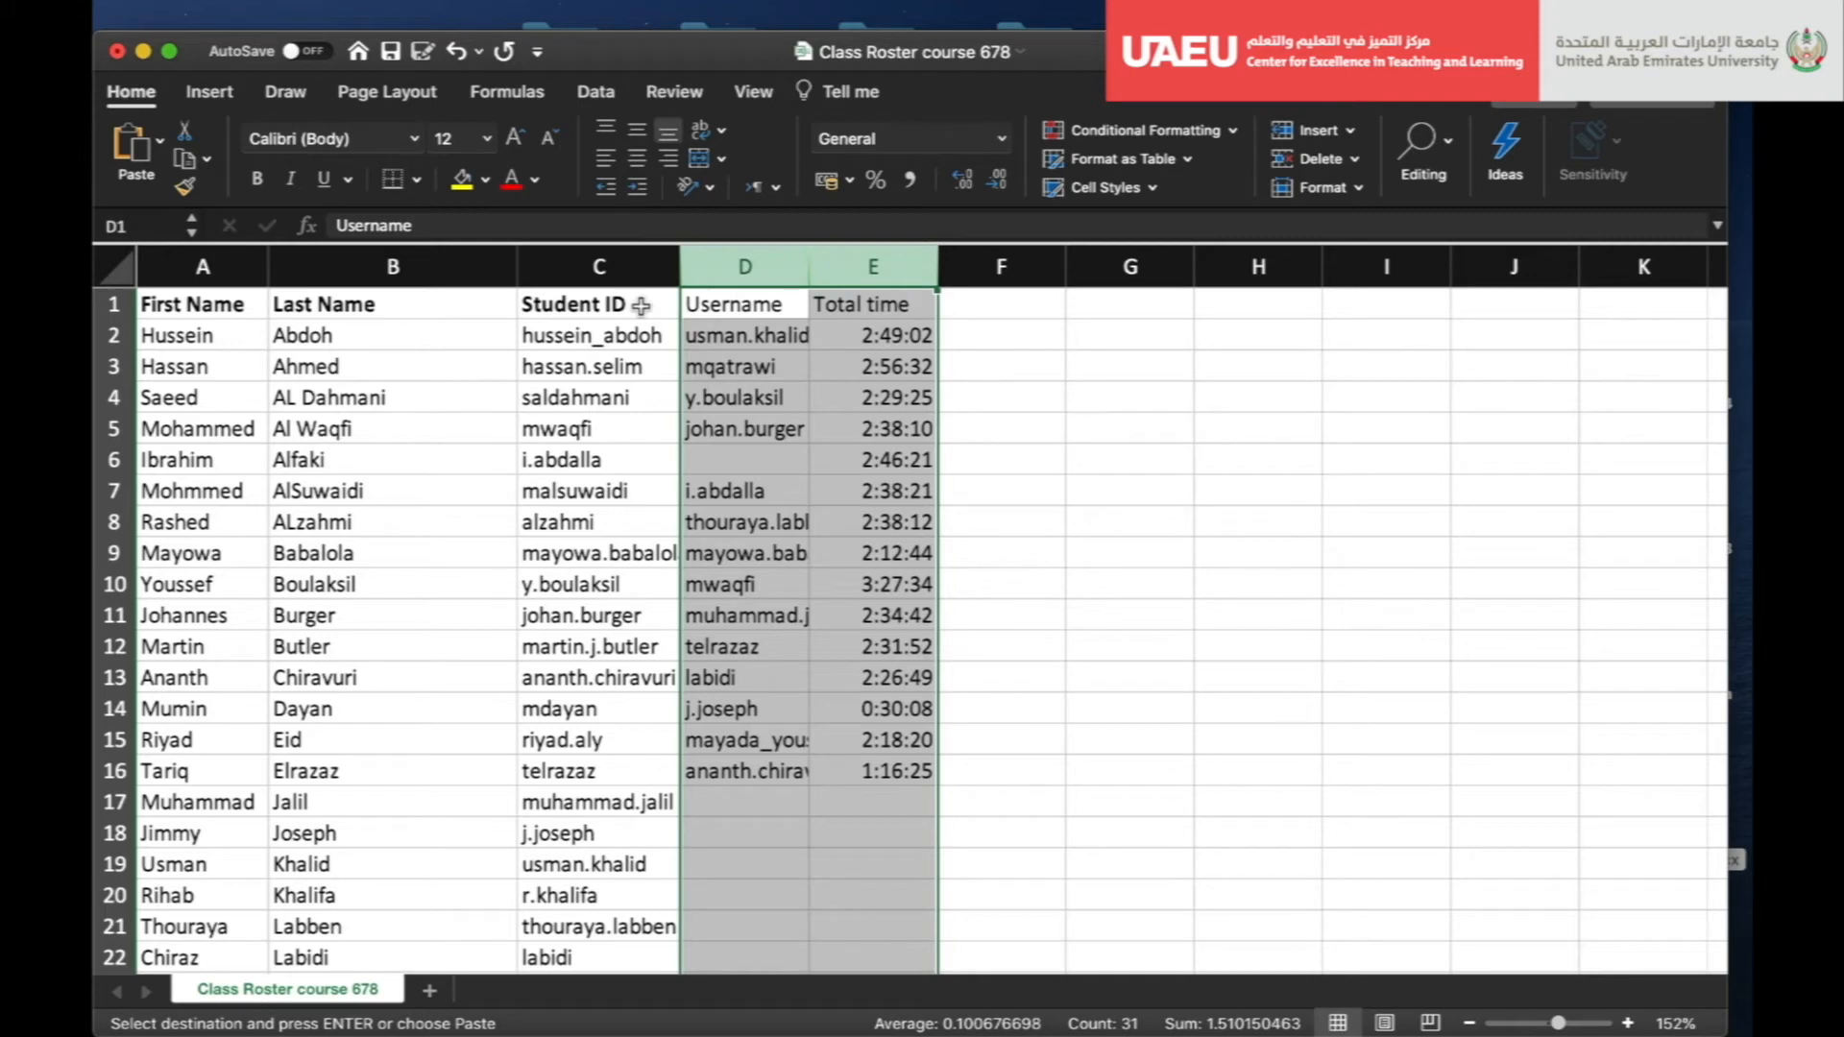
# - Highlight duplicate values across the Student ID and Username columns (C and D) with Green Fill with Dark Green Text
pyautogui.click(607, 265)
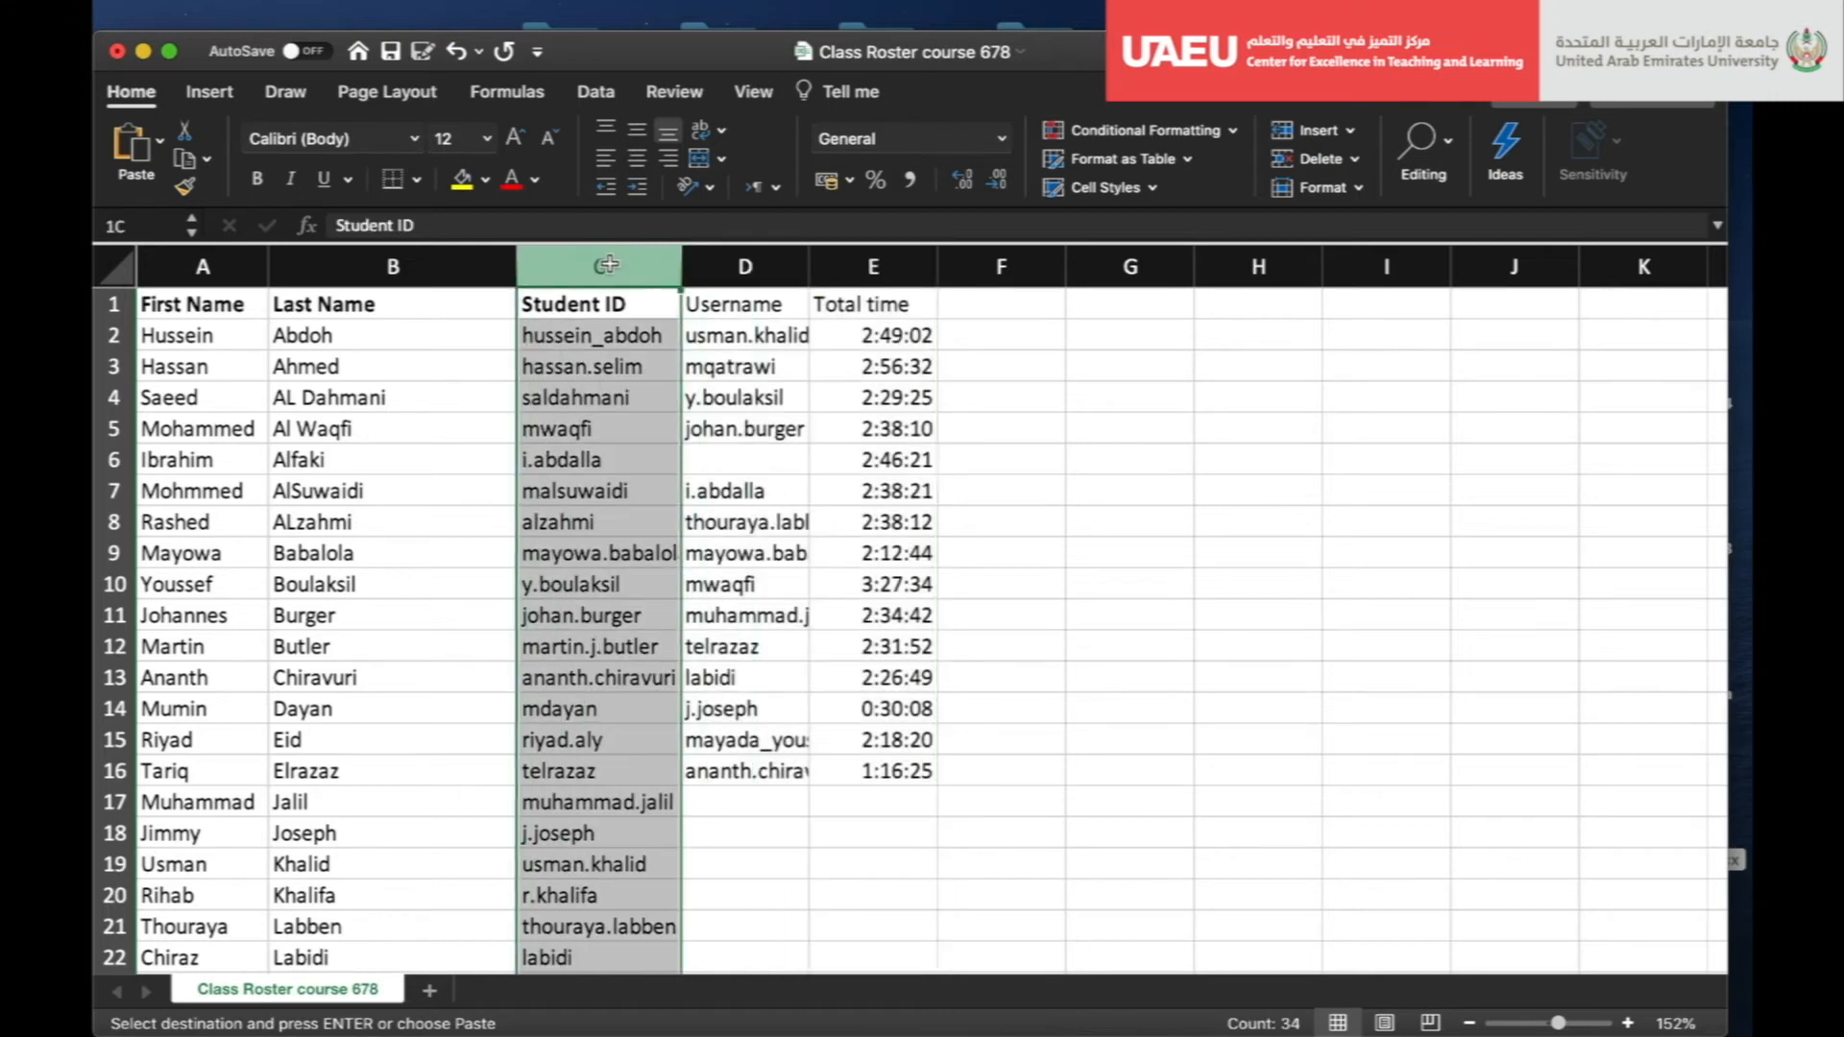
pyautogui.keyDown('super'); pyautogui.click(745, 265); pyautogui.keyUp('super')
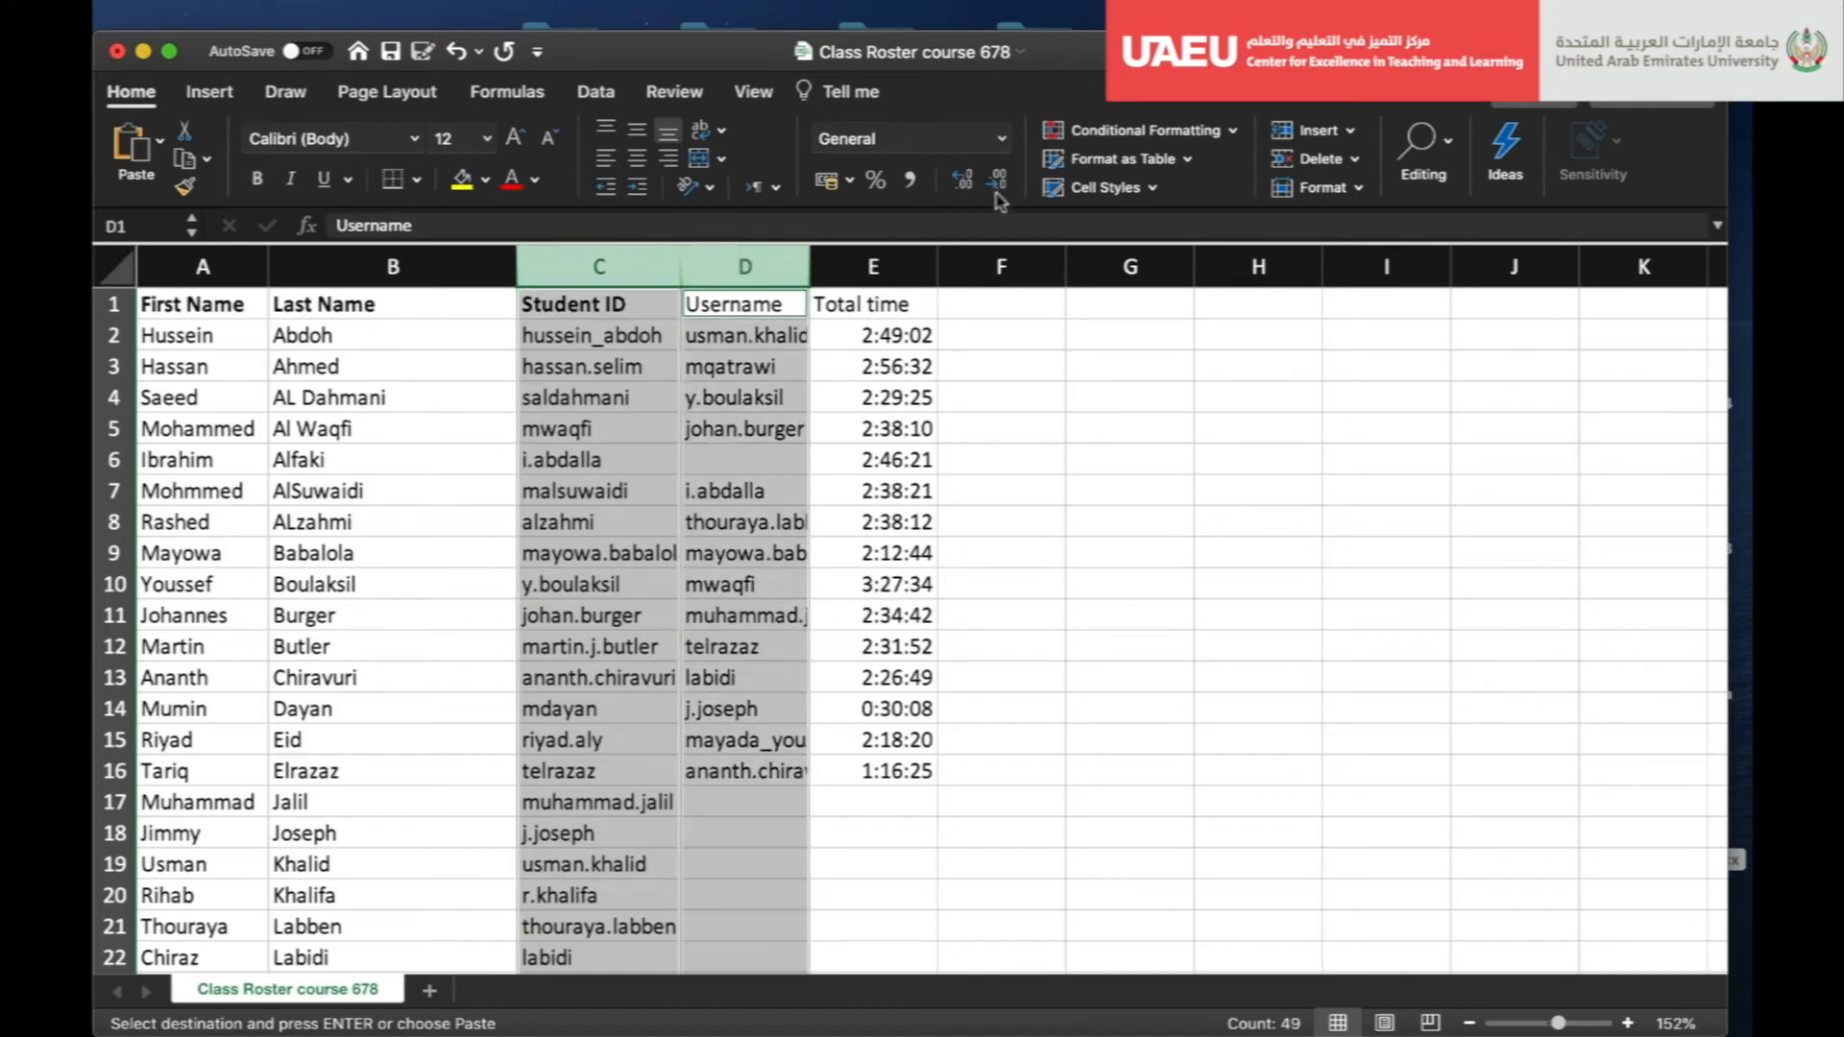
pyautogui.click(1236, 136)
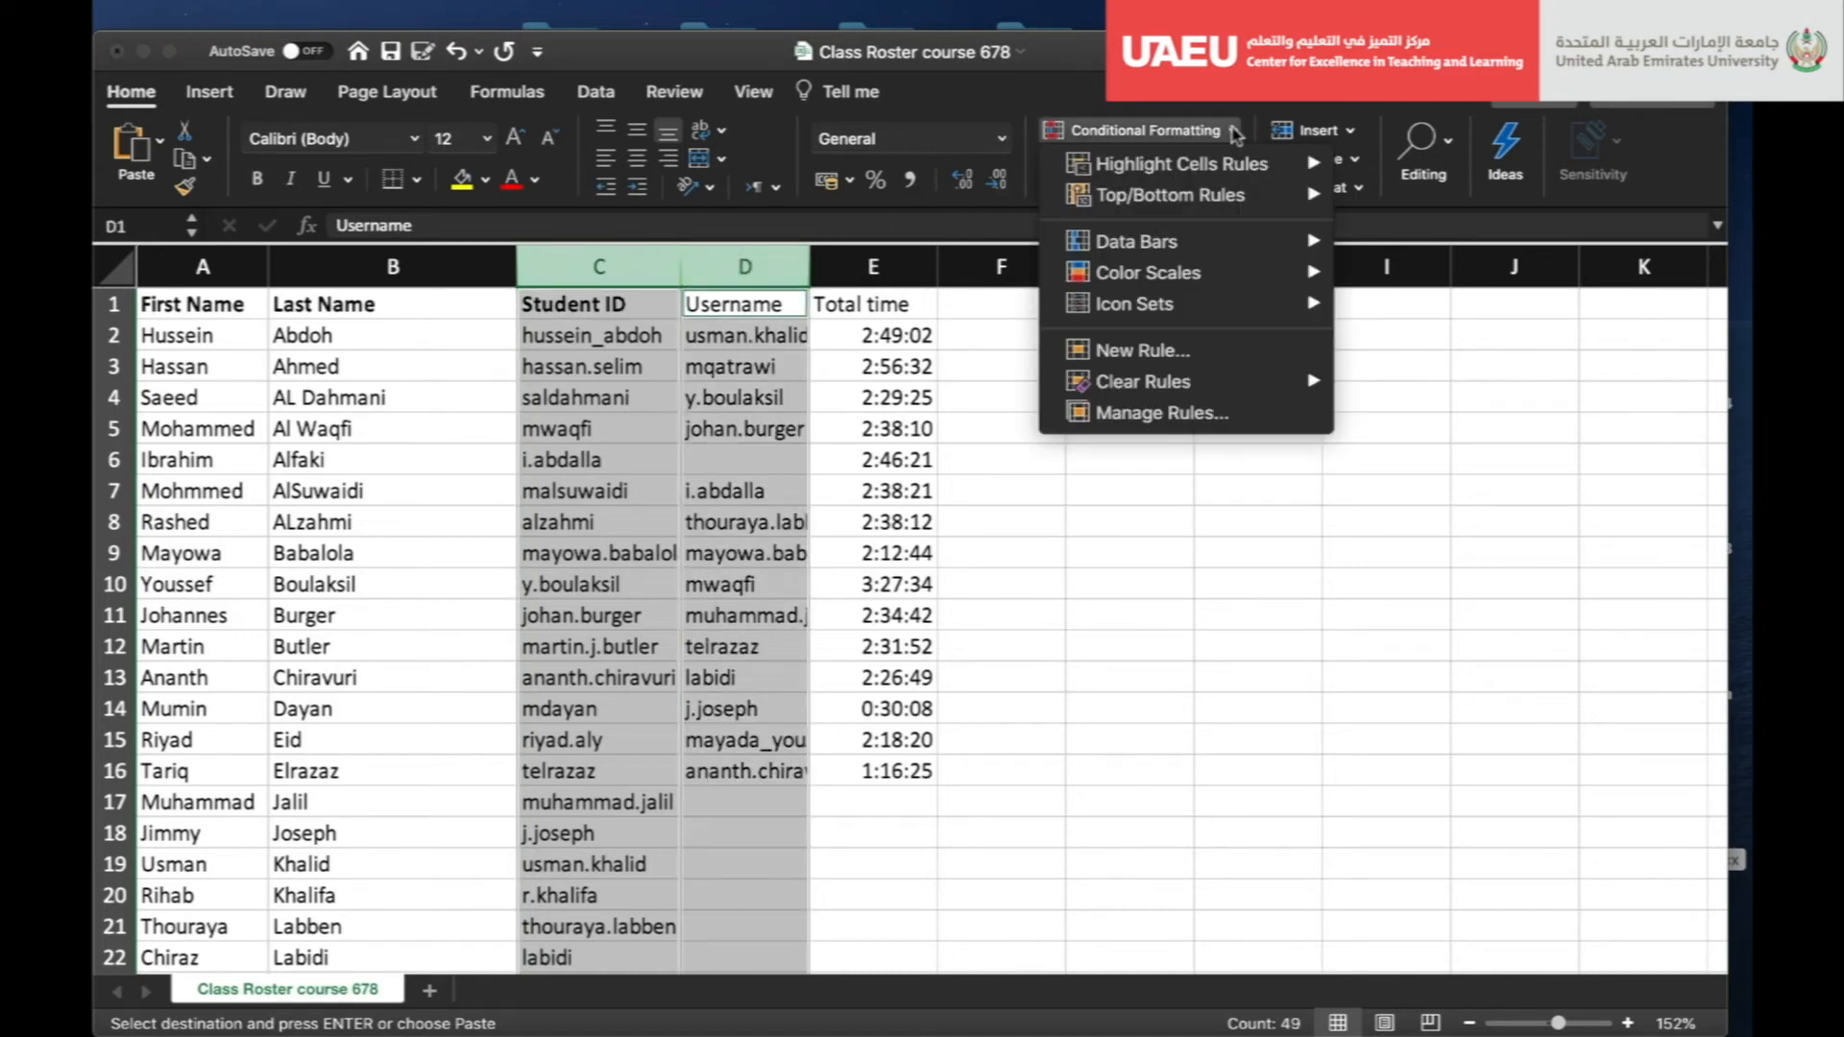
pyautogui.moveTo(1218, 169)
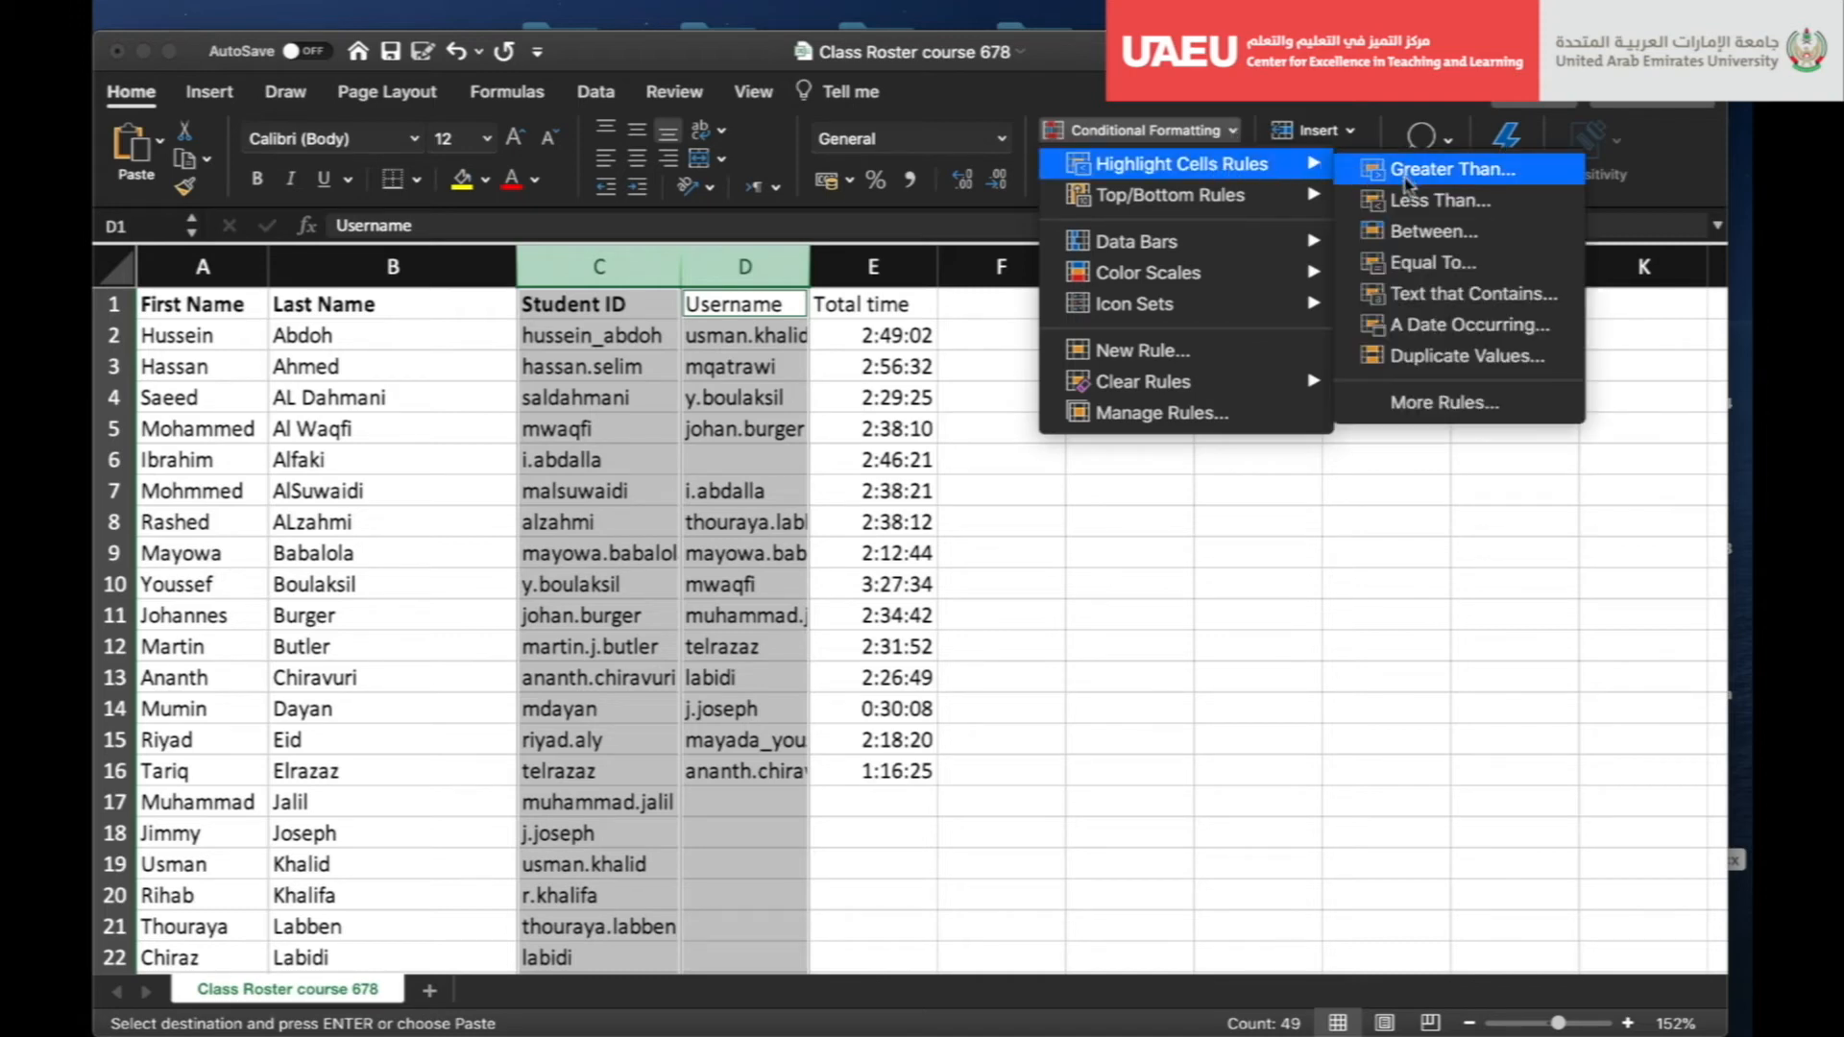
pyautogui.click(1431, 359)
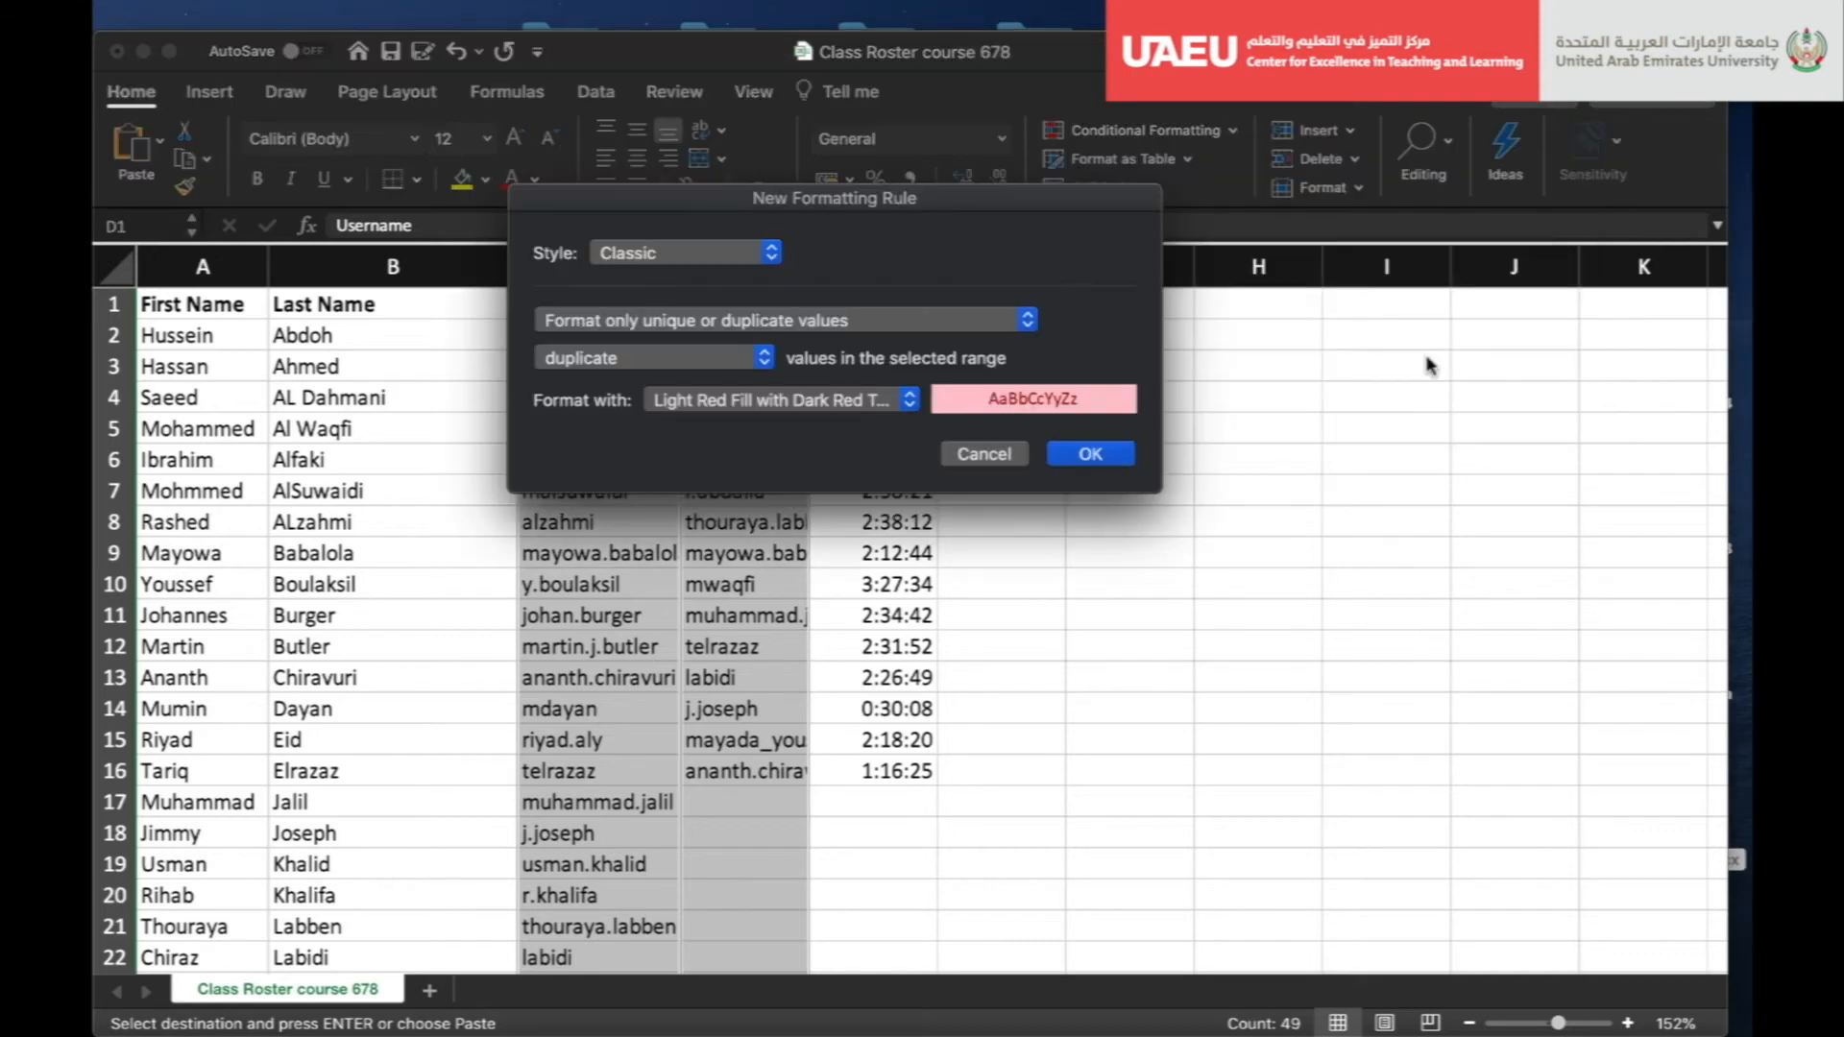
pyautogui.click(891, 401)
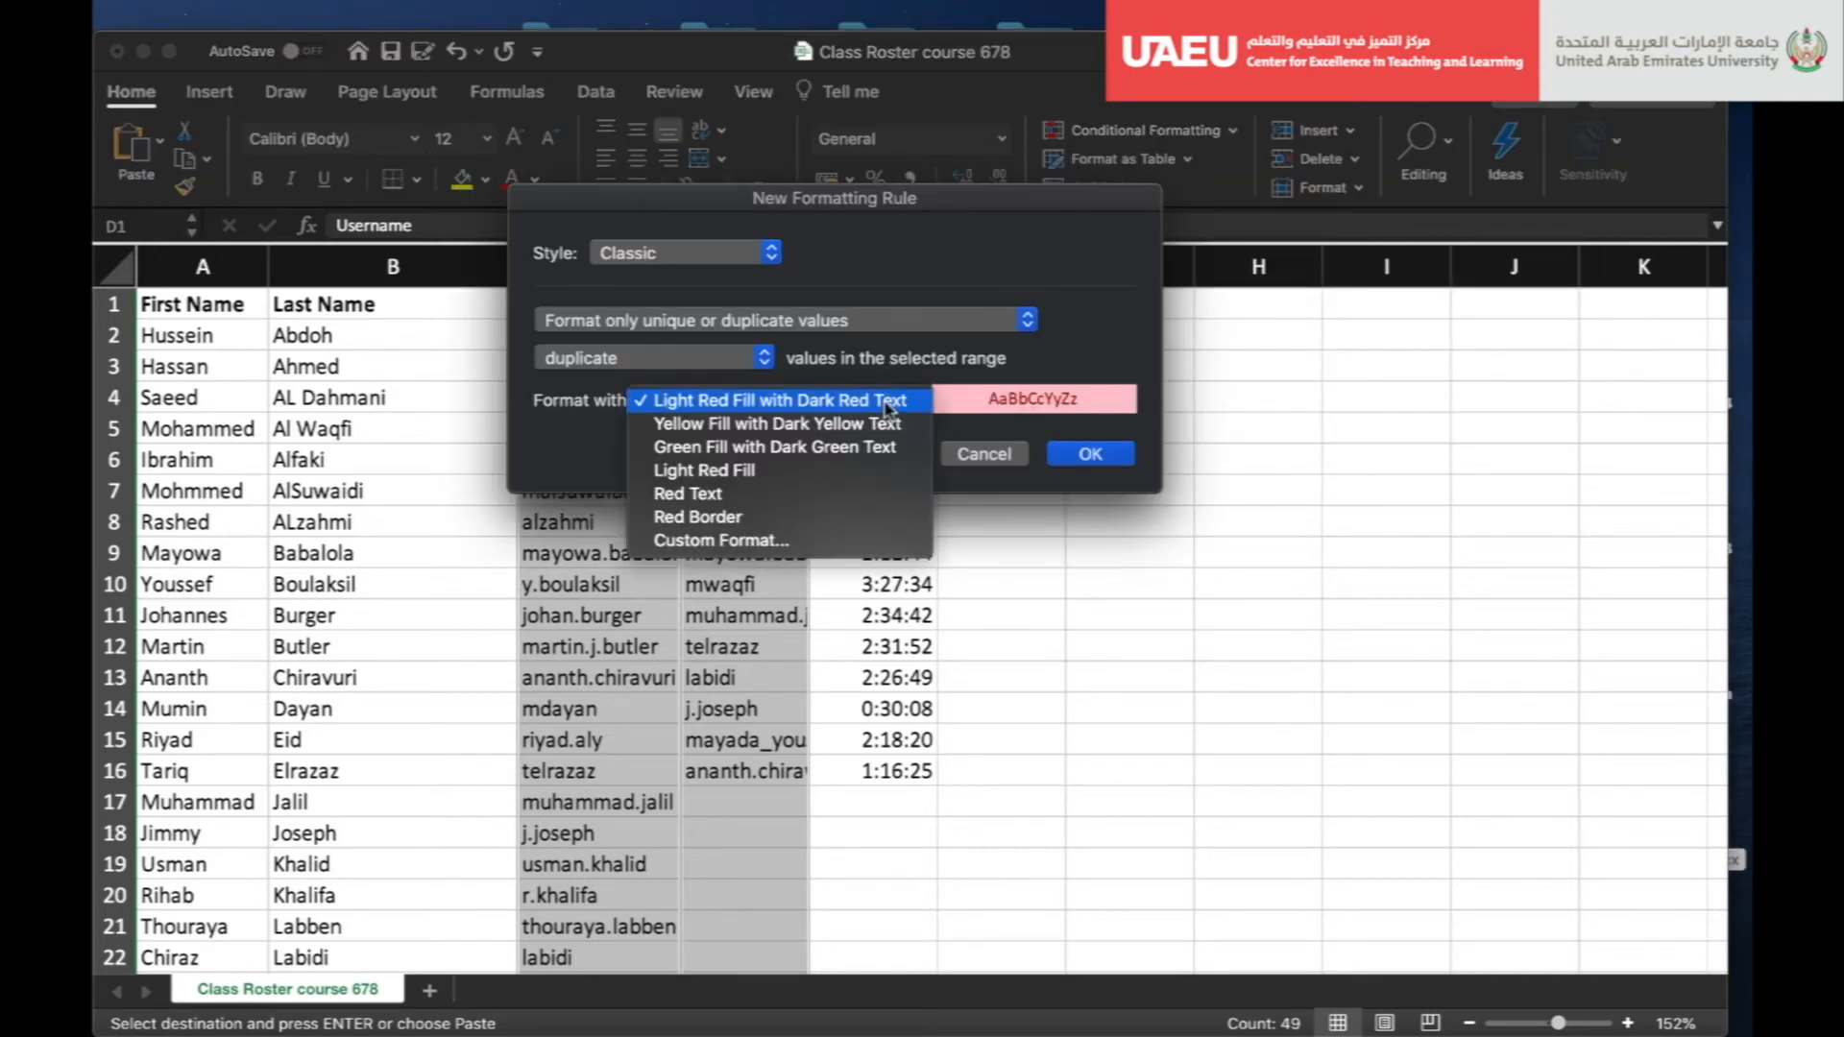
pyautogui.click(781, 449)
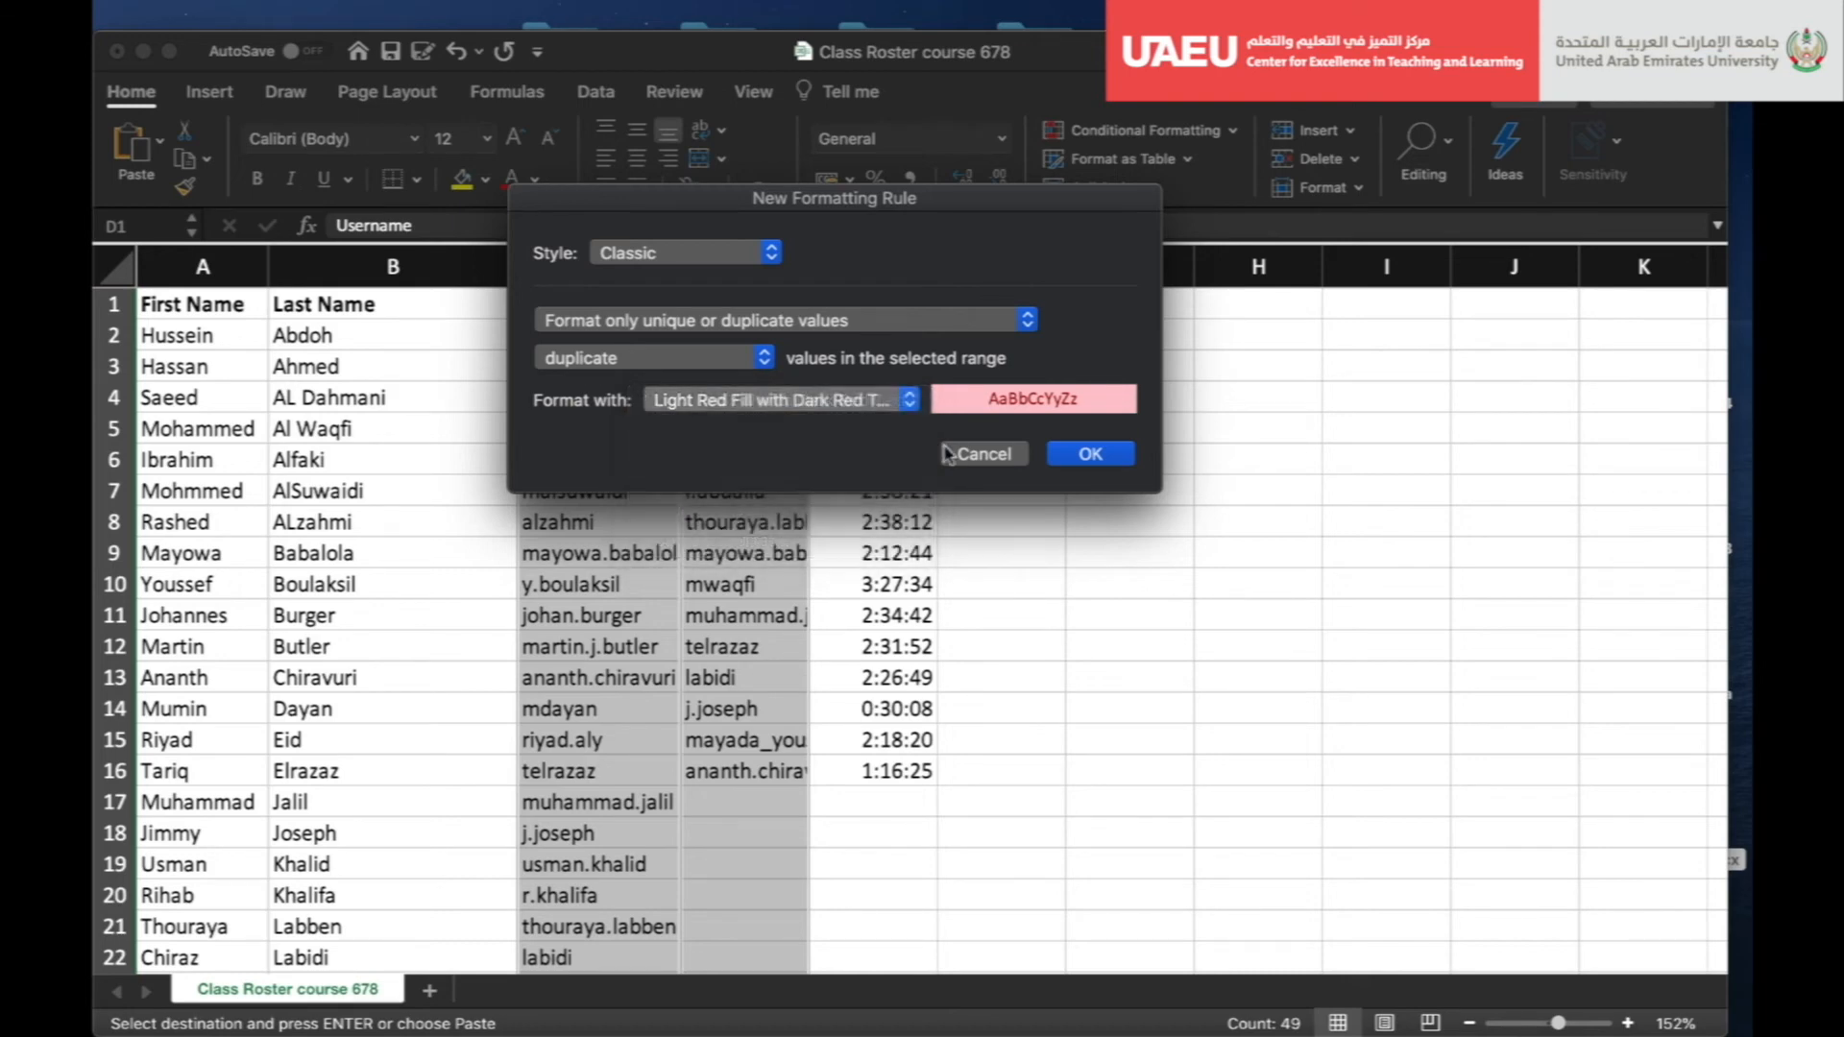
pyautogui.click(1083, 457)
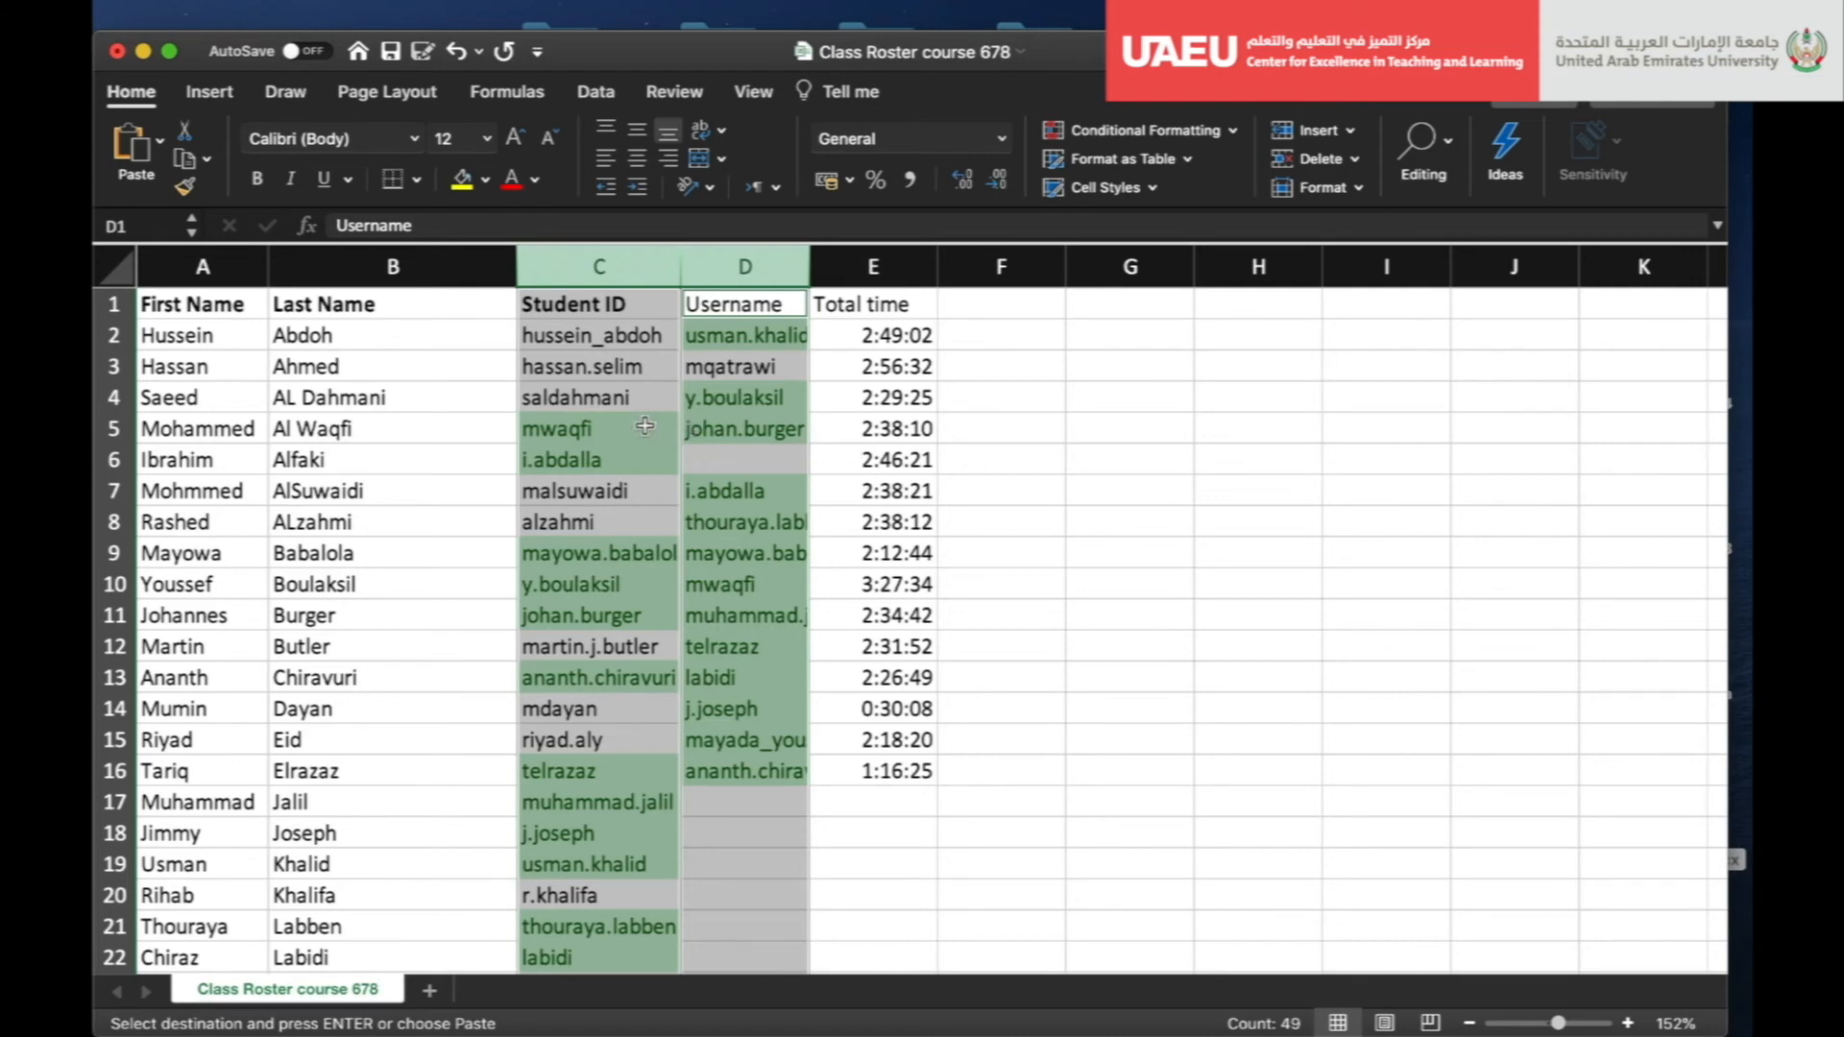
# - Review the highlighted matches down the whole Student ID list and check the attendance durations in the Total time column, including cell E14
pyautogui.scroll(-2, 563, 437)
pyautogui.scroll(2, 563, 437)
pyautogui.scroll(-3, 622, 832)
pyautogui.scroll(3, 622, 831)
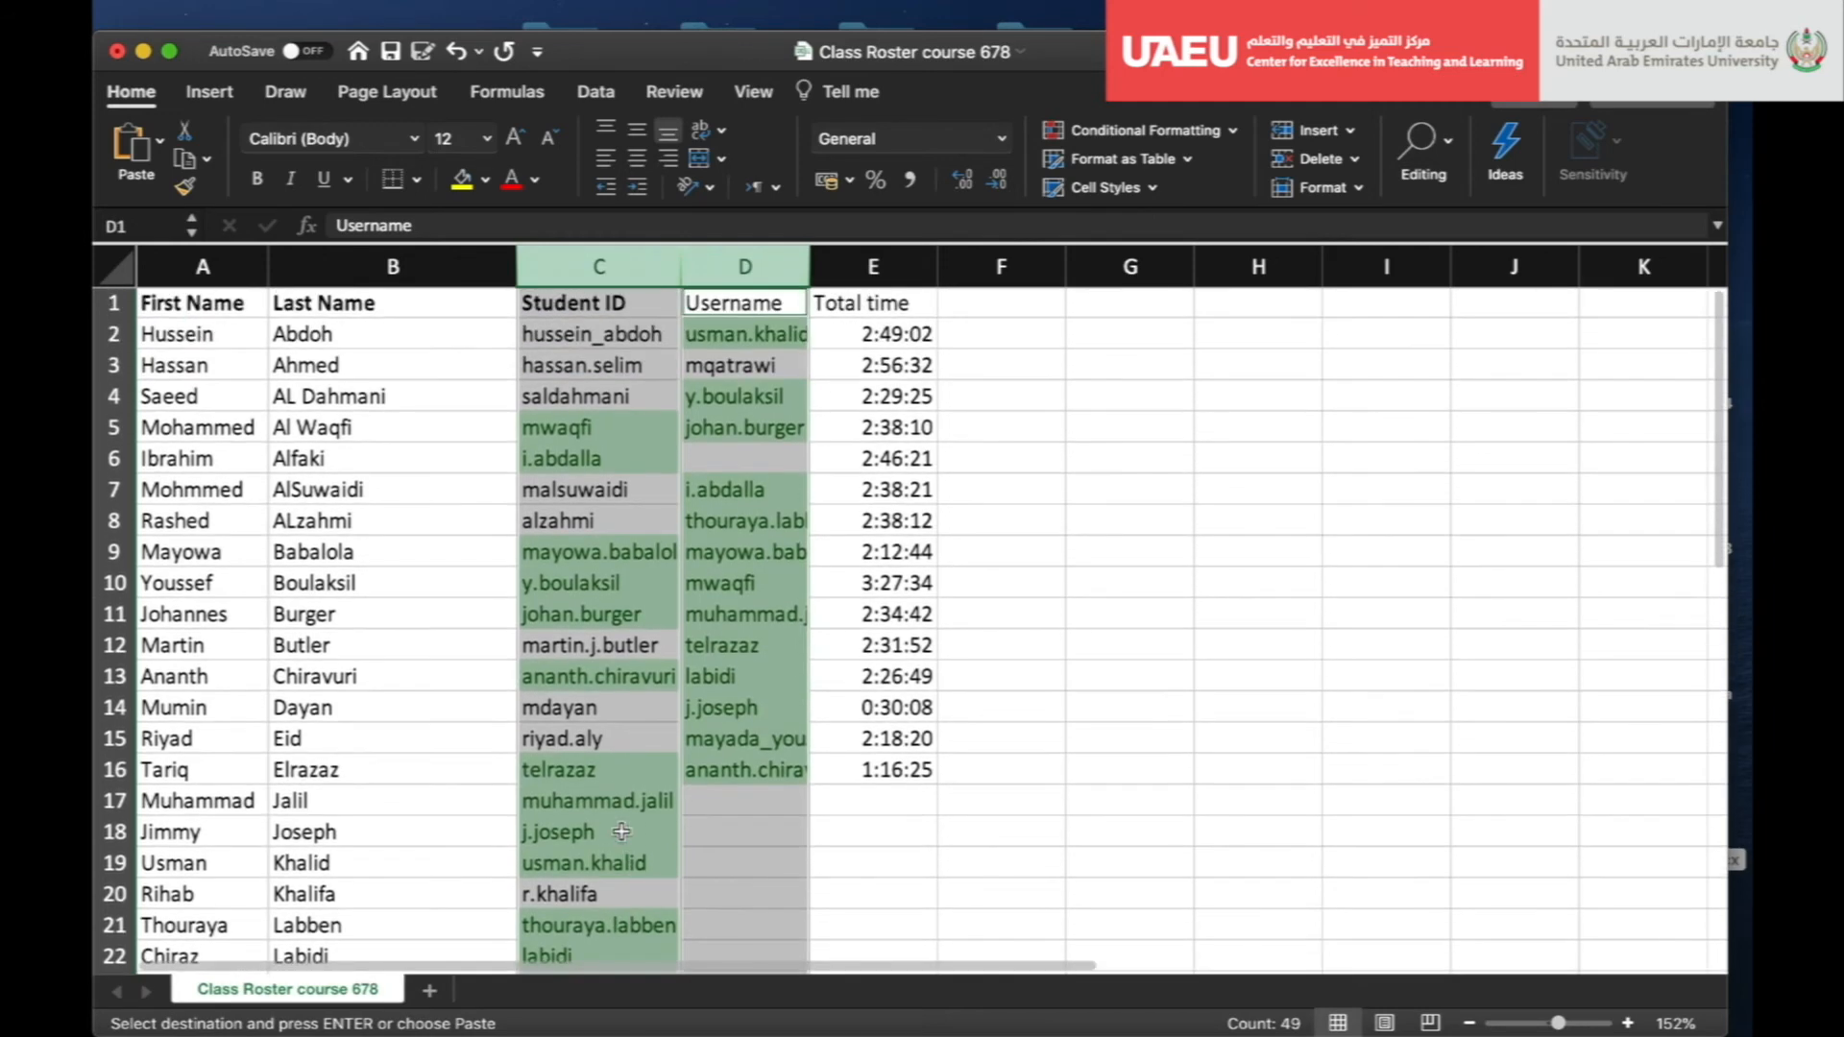
pyautogui.click(763, 518)
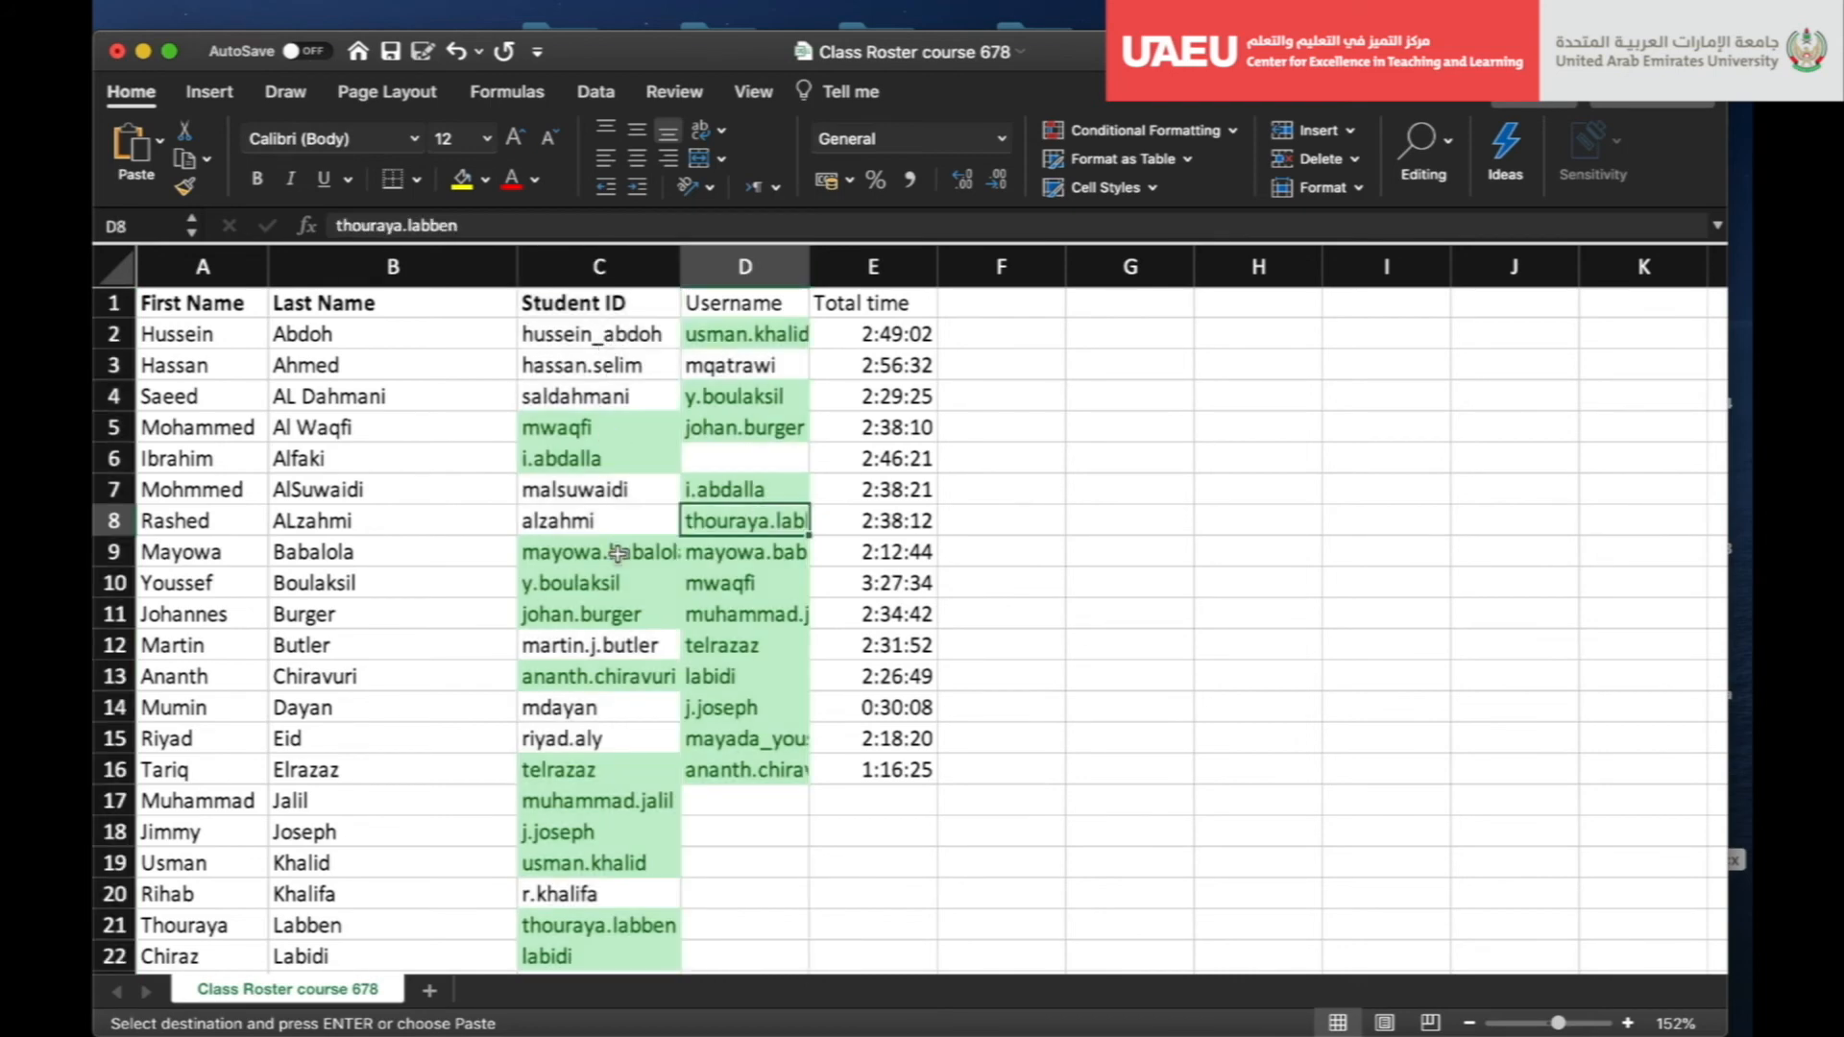
pyautogui.scroll(-6, 619, 554)
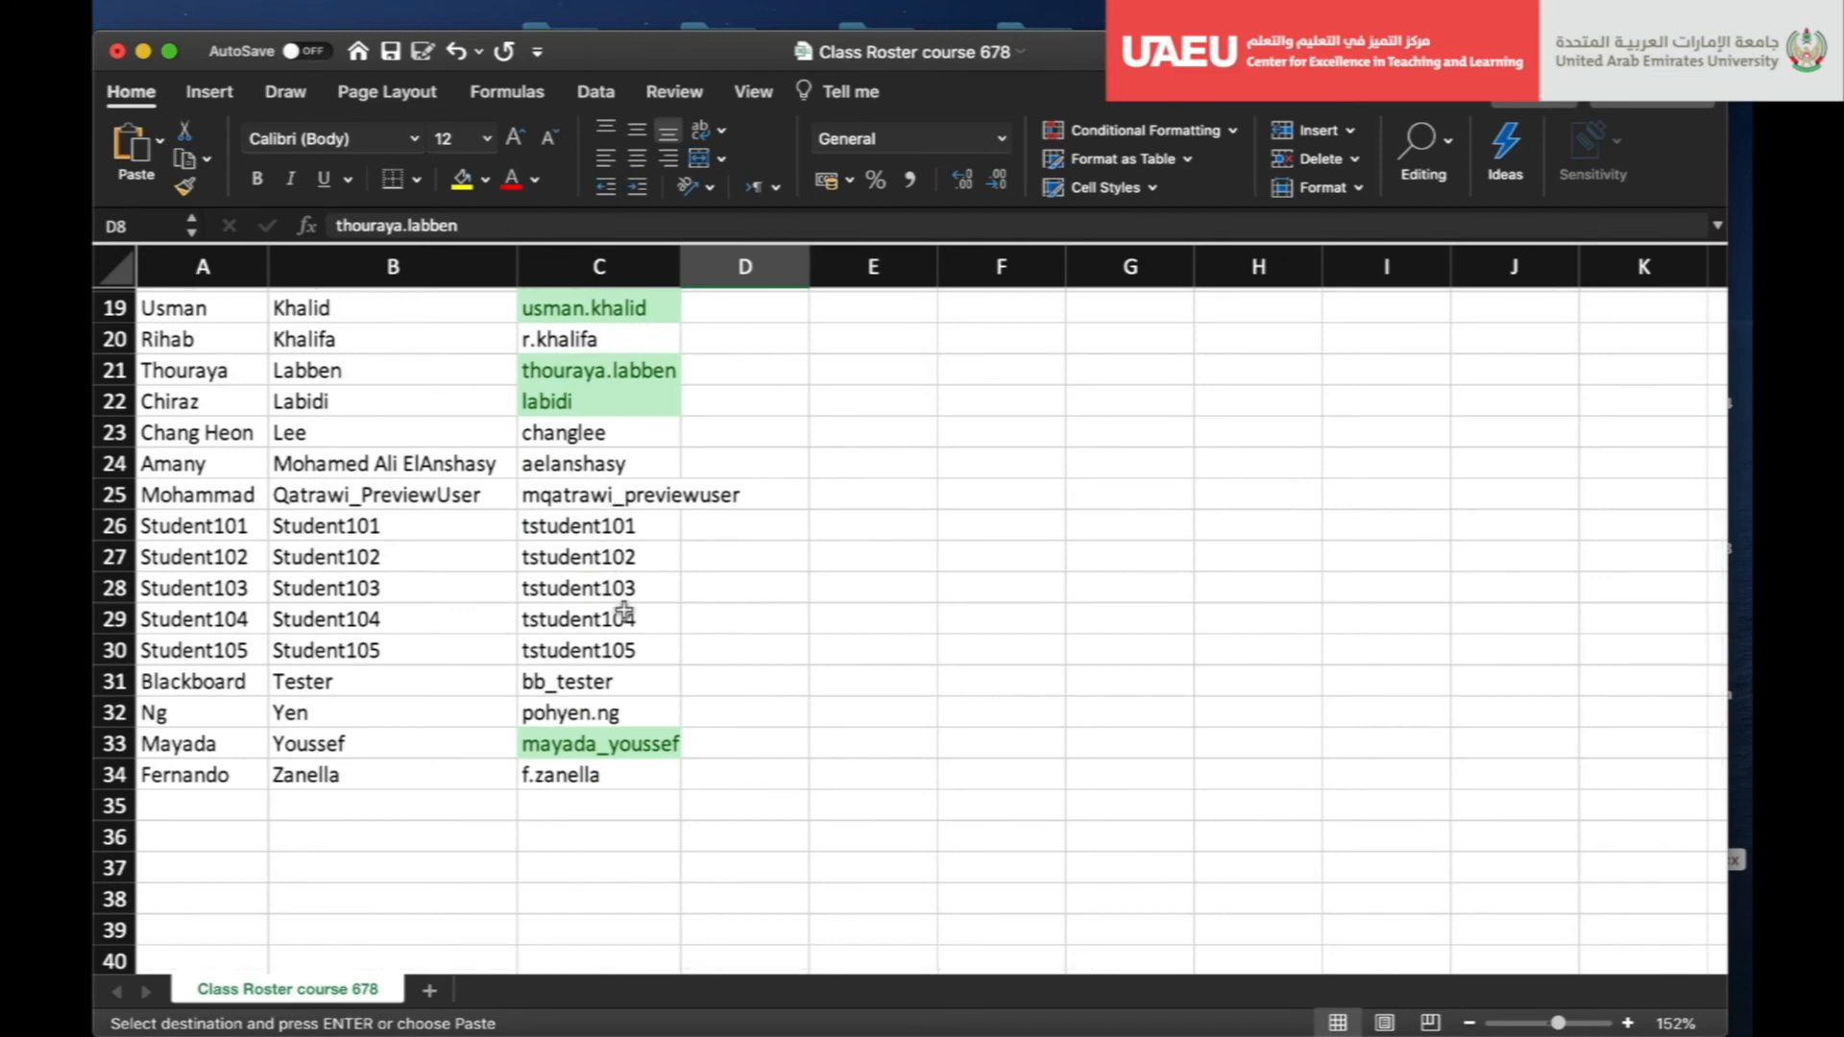
pyautogui.scroll(6, 624, 610)
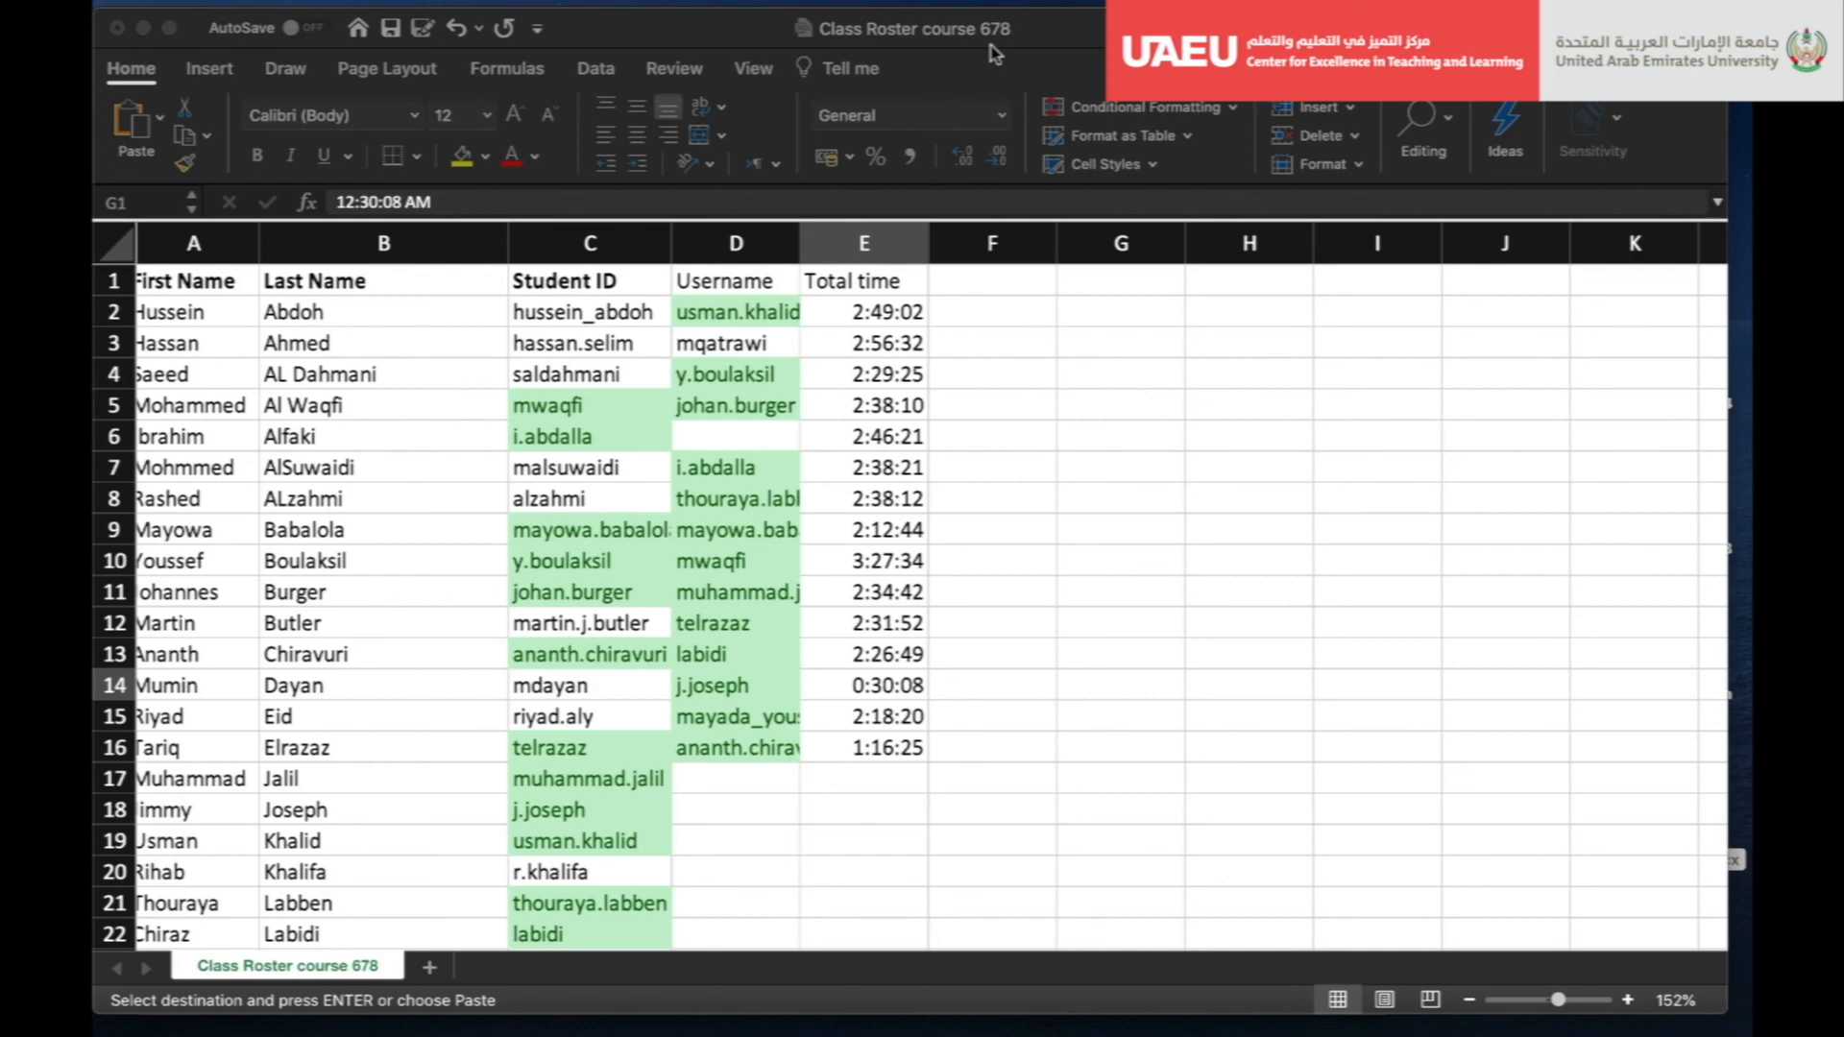
pyautogui.click(864, 244)
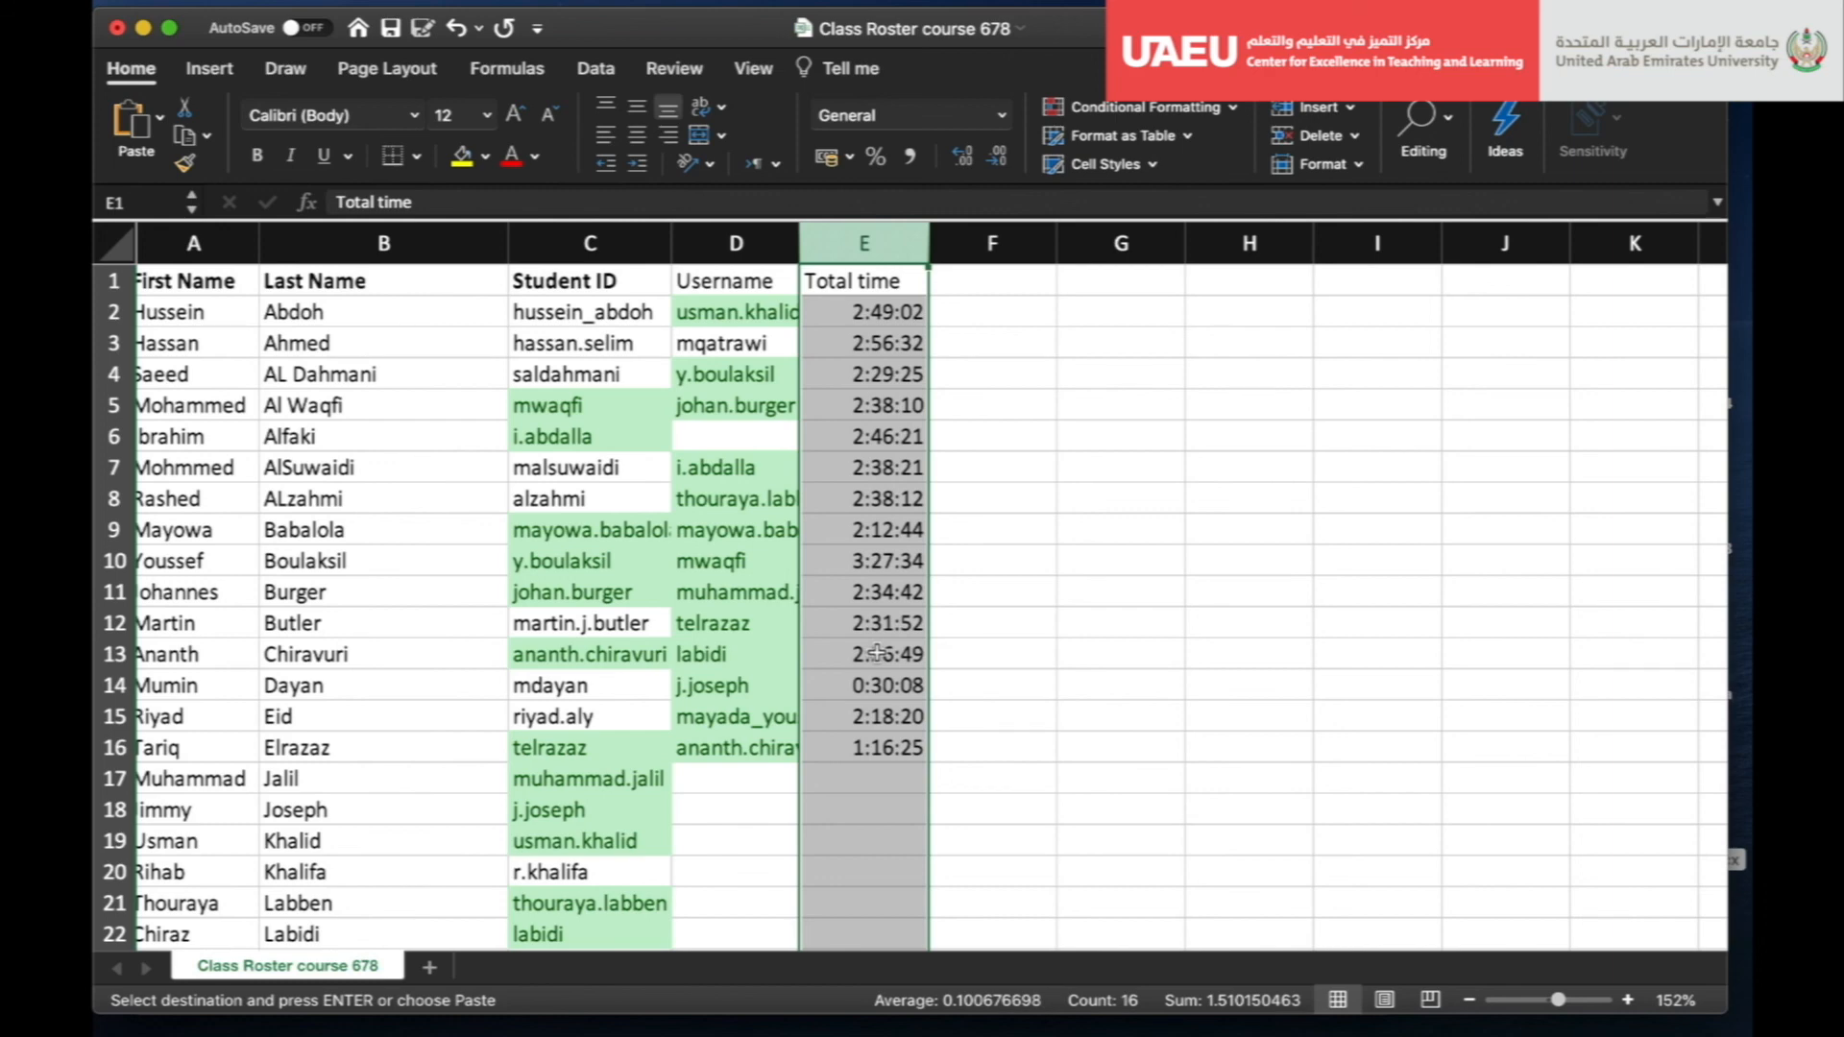
pyautogui.click(851, 685)
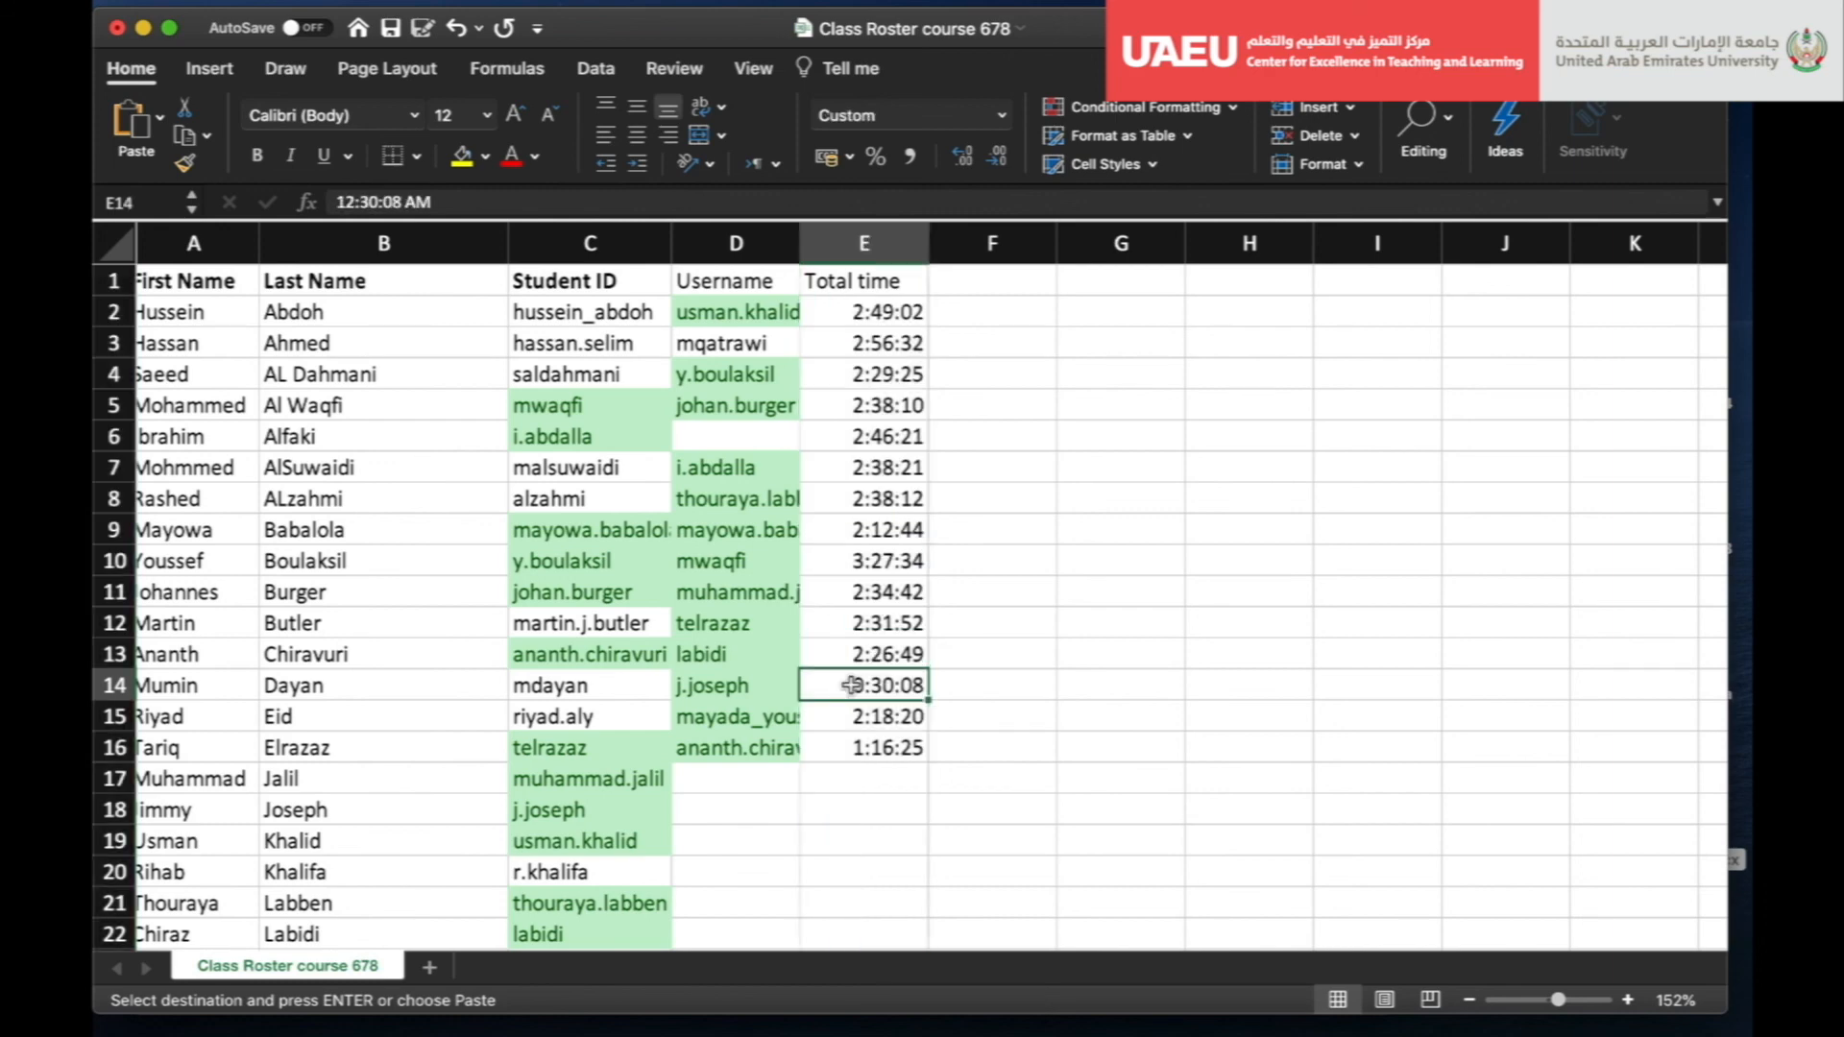